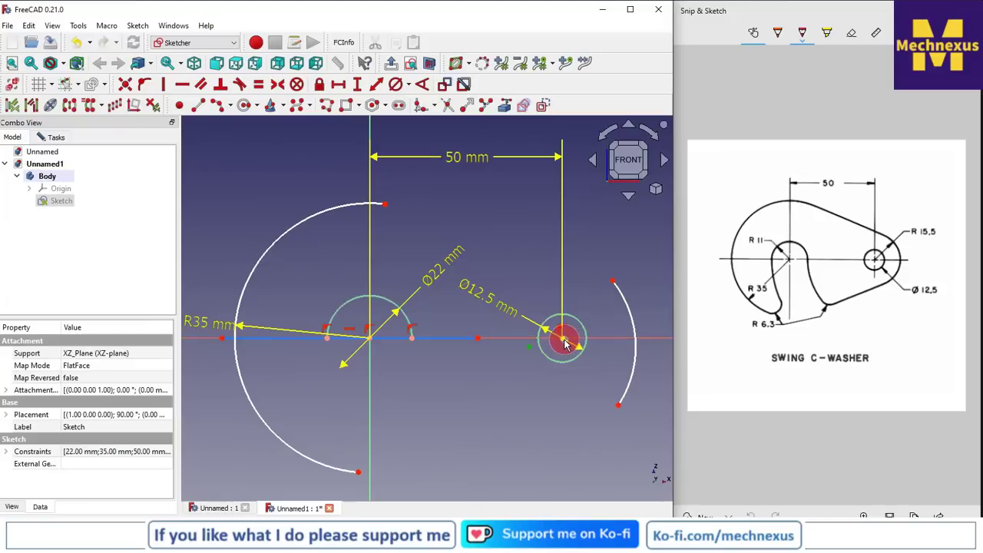
- Make the open arc beside the 12.5 mm circle concentric with that circle and reposition its upper and lower endpoints
left_click(124, 85)
scroll(487, 300, "down", 2)
scroll(496, 332, "up", 1)
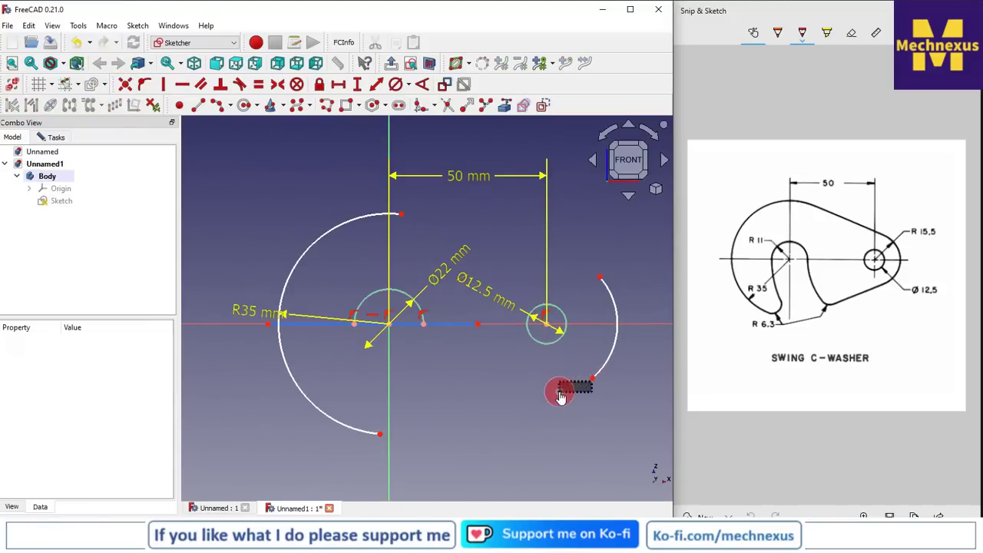
left_click_drag(590, 378, 539, 394)
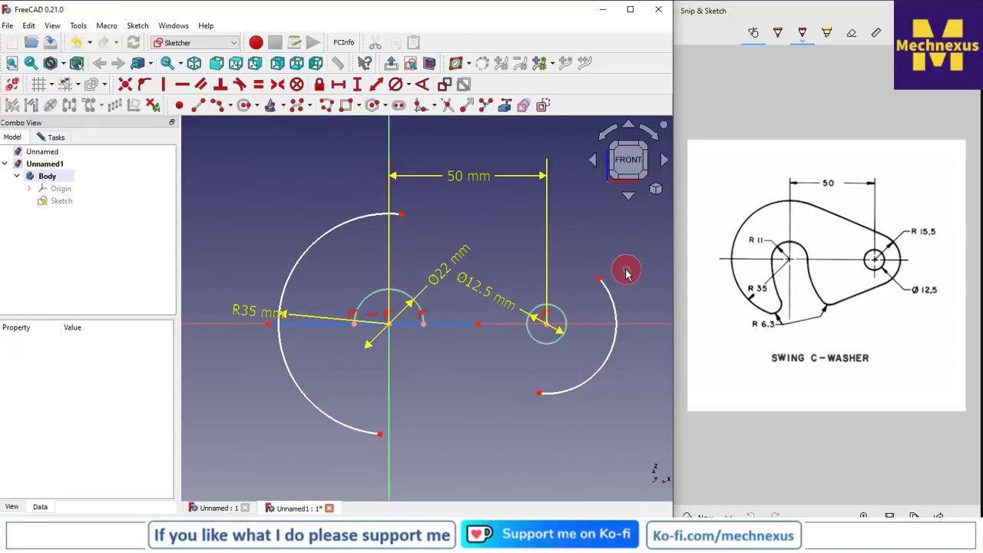
left_click_drag(600, 279, 563, 260)
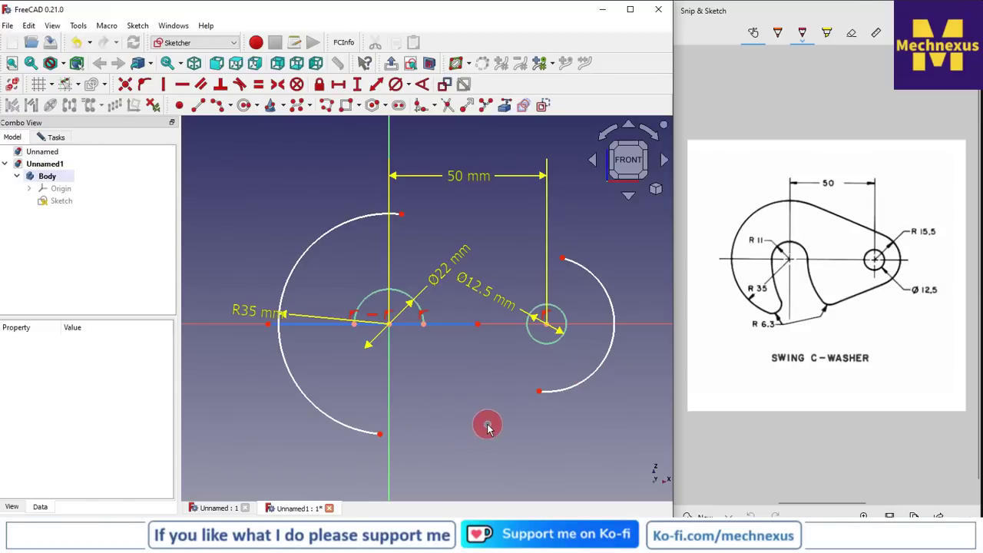
left_click_drag(537, 393, 566, 386)
- Draw a line sloping down from the small end arc's lower endpoint and another joining its upper endpoint to the R35 arc
left_click(206, 107)
left_click(566, 386)
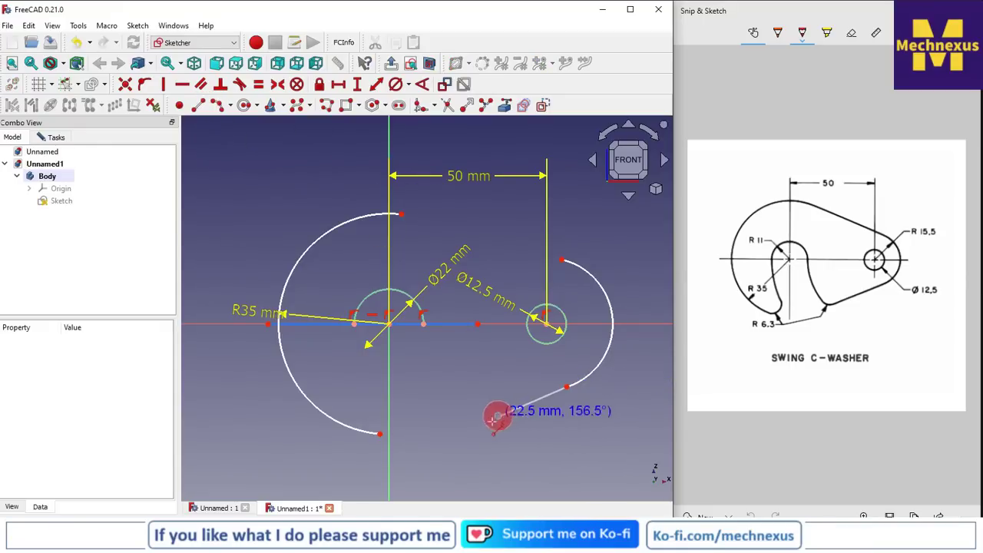
left_click(472, 434)
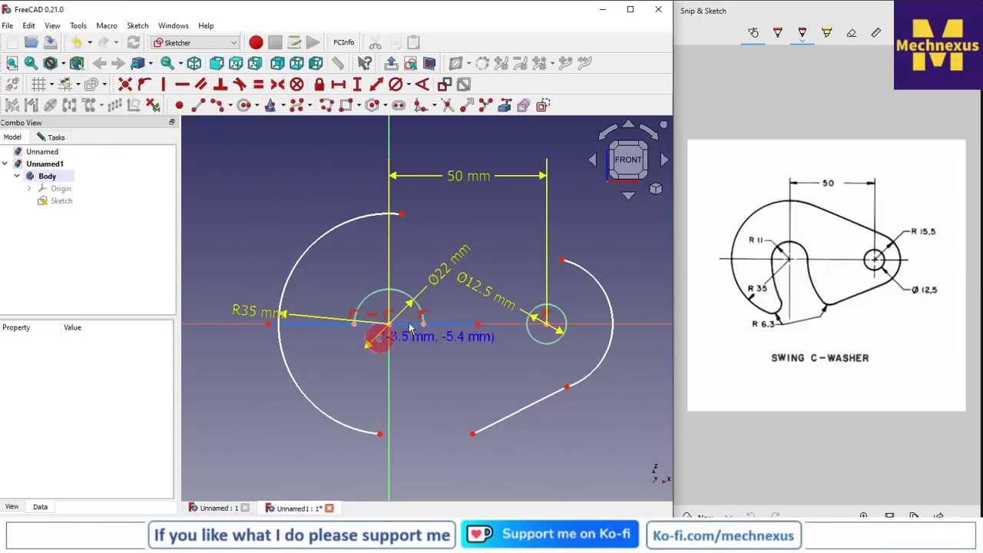
left_click(562, 260)
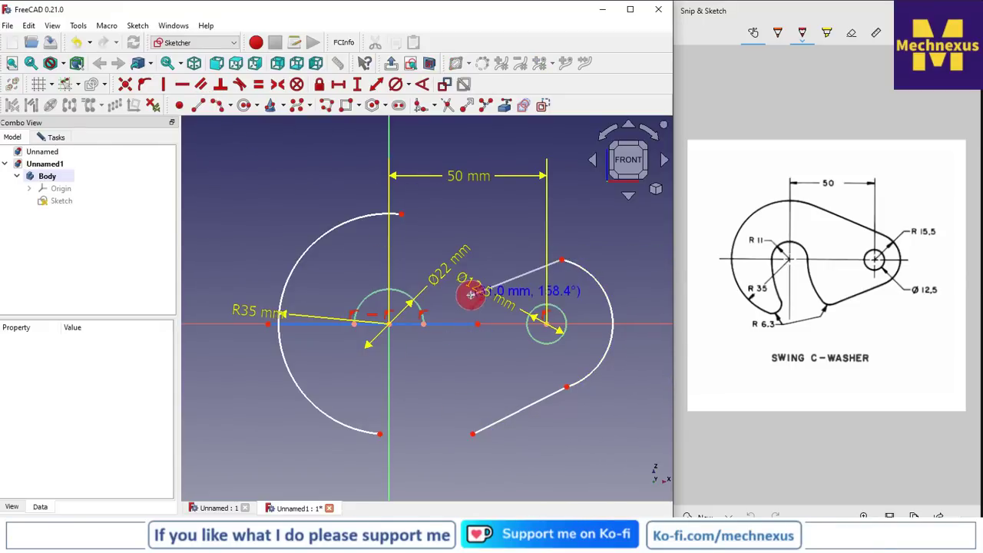
left_click(401, 215)
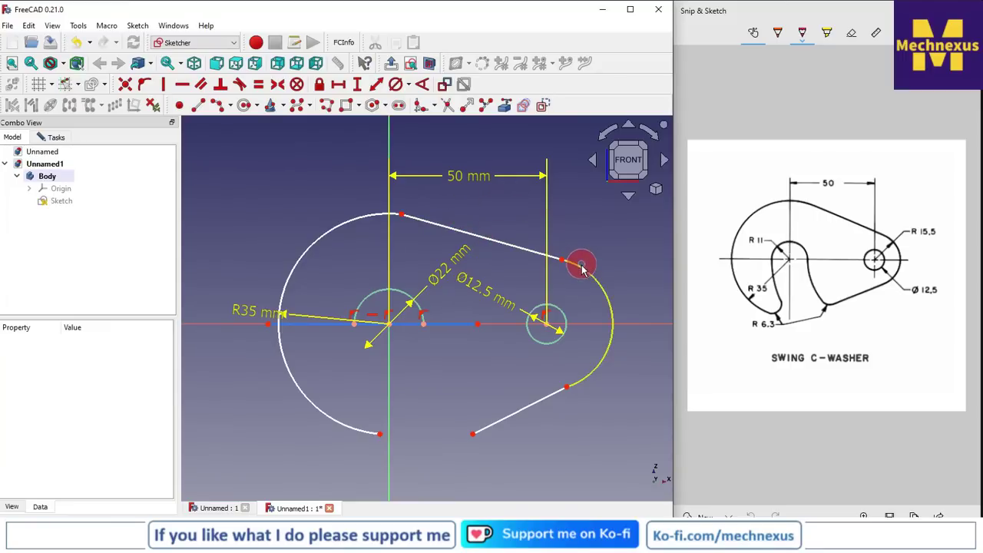
- Make the upper line tangent to both the small end arc and the R35 arc, and raise the lower line's free end
left_click(582, 271)
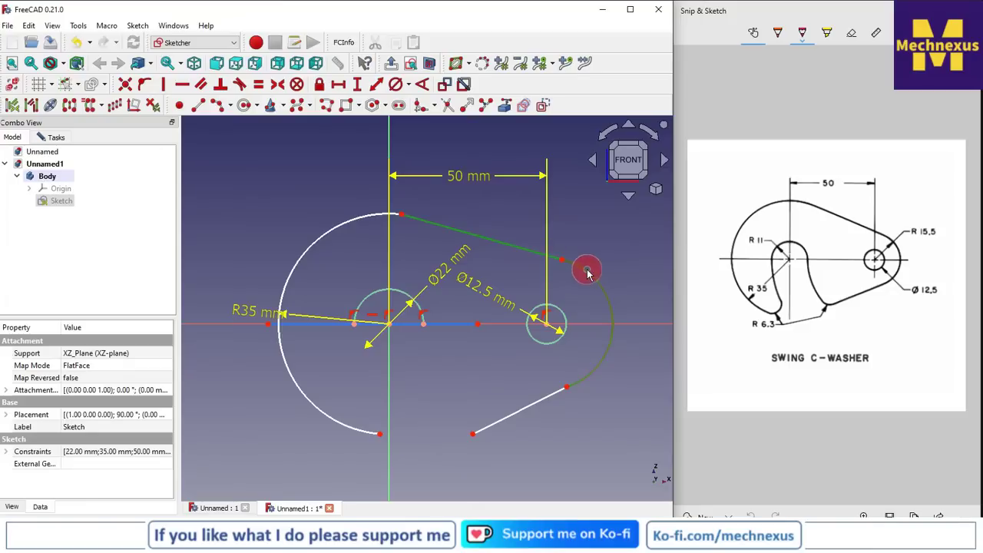
left_click(240, 85)
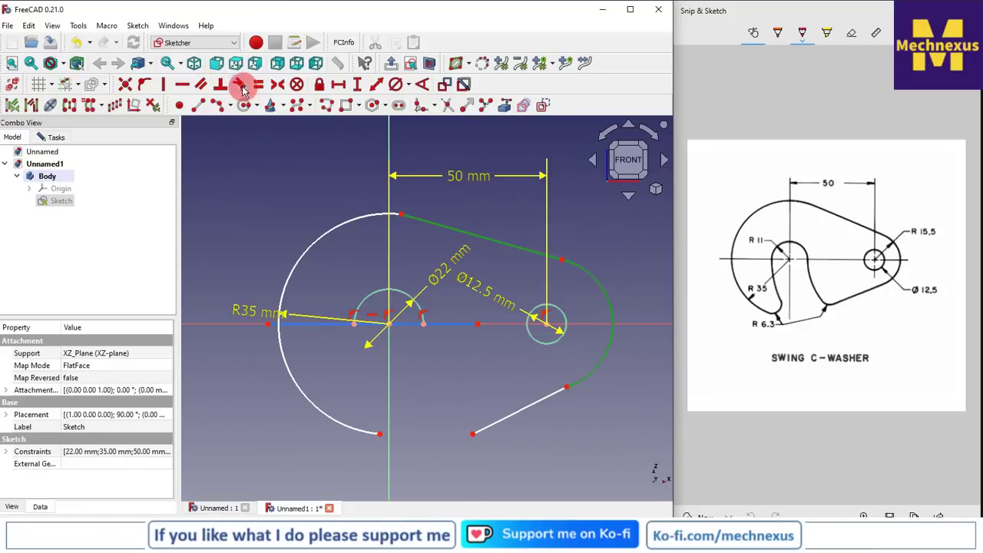
left_click(424, 224)
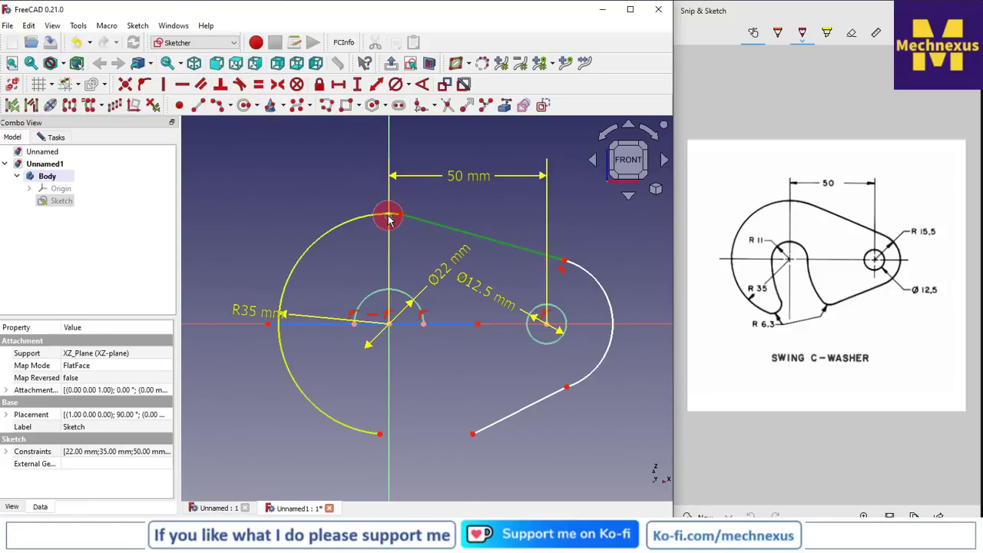
left_click(385, 217)
left_click(240, 85)
left_click(471, 382)
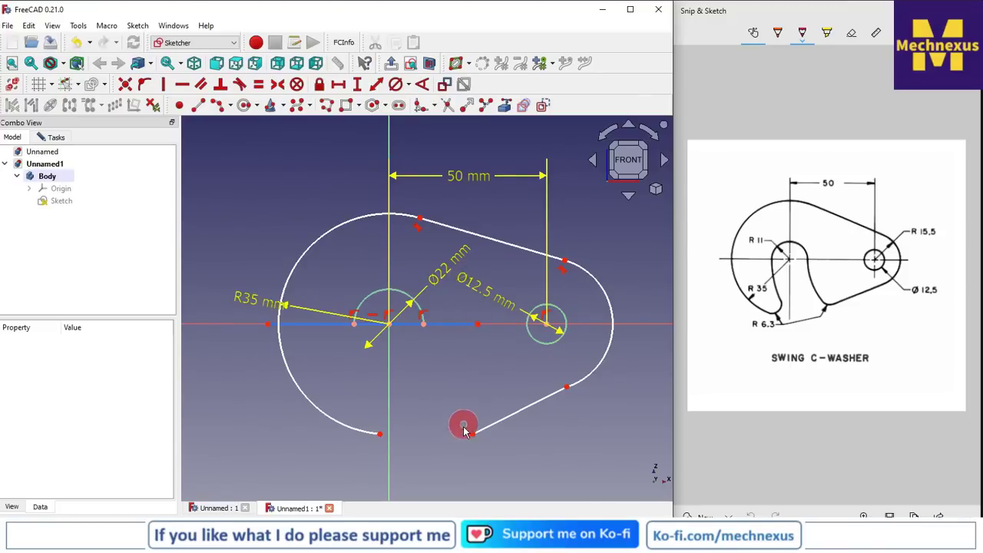
left_click_drag(473, 438, 480, 418)
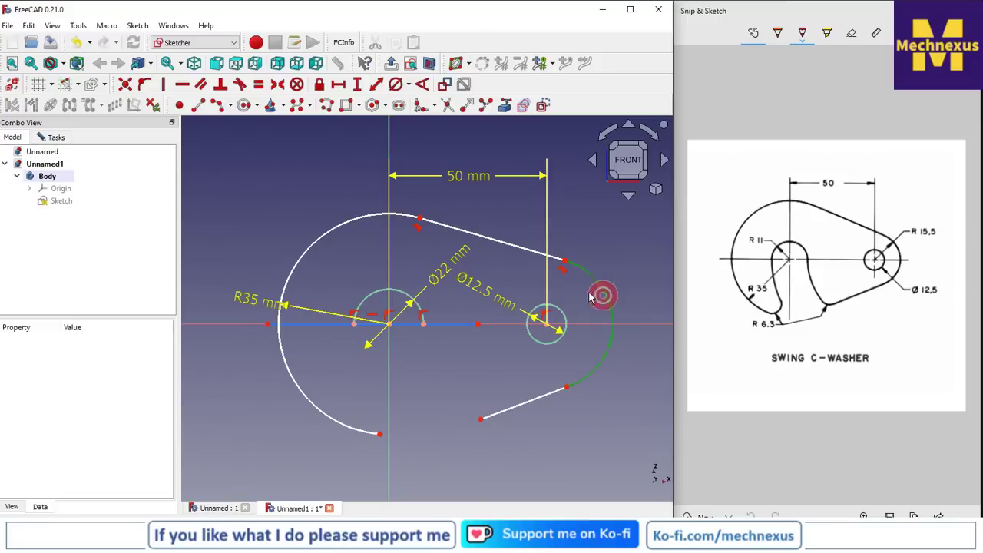
left_click(409, 86)
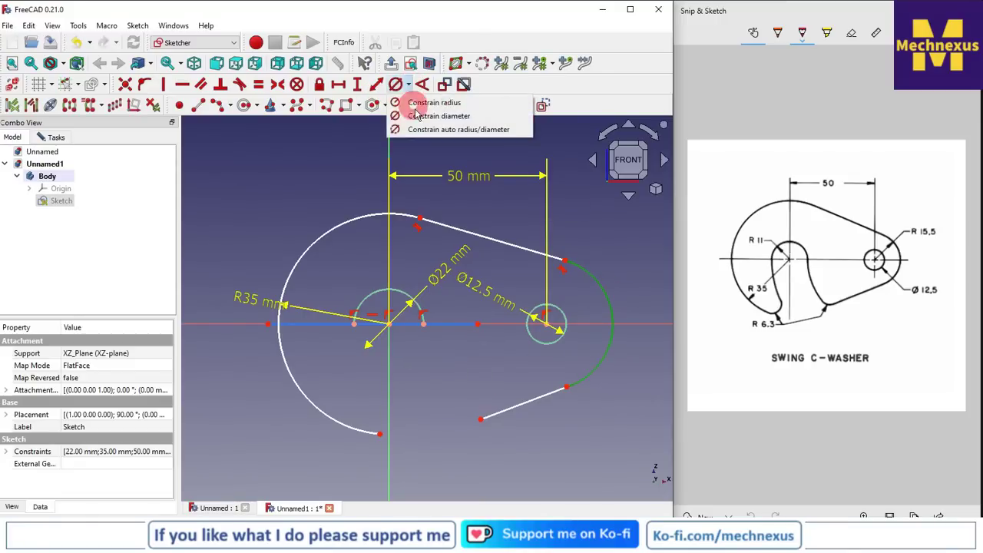
left_click(439, 116)
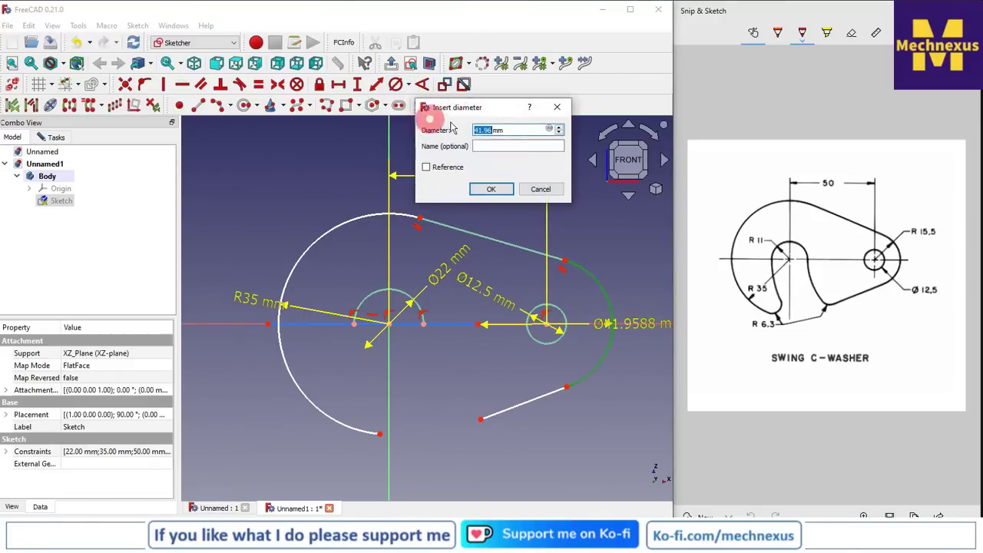
left_click(538, 189)
left_click(396, 86)
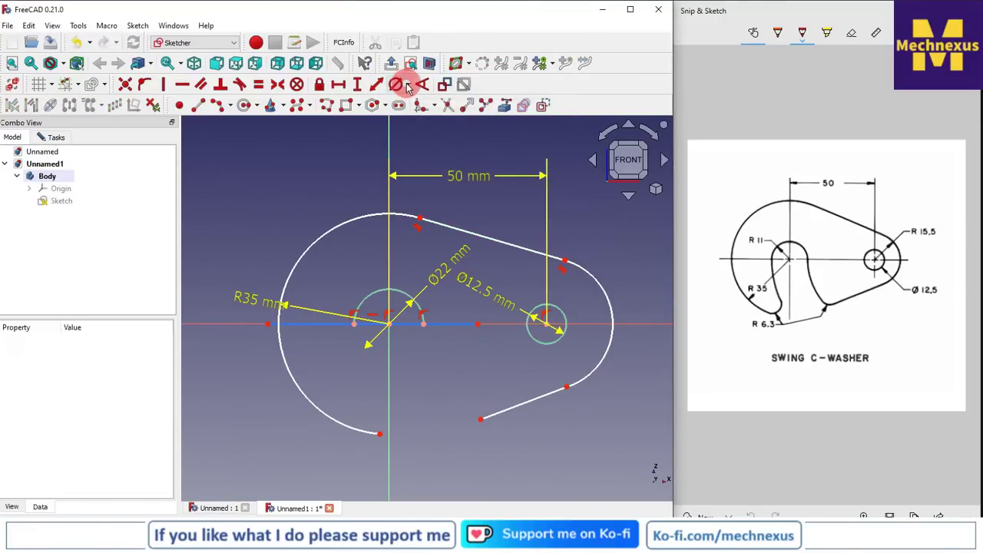
- Constrain the end arc around the 12.5 mm hole to a radius of 15.5 mm and place its dimension label outside the profile
left_click(407, 86)
left_click(408, 97)
left_click(595, 286)
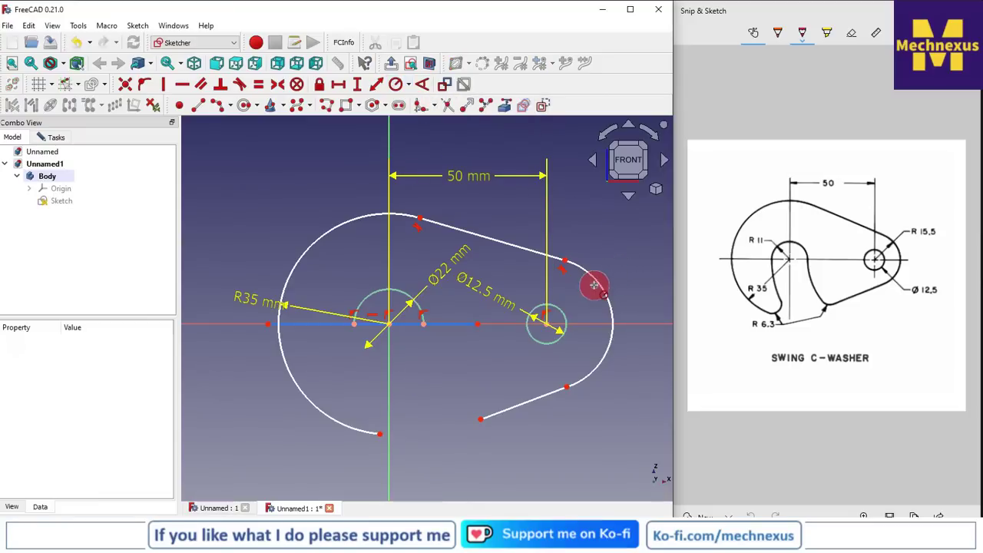
type("15.5")
key("Return")
scroll(597, 258, "up", 3)
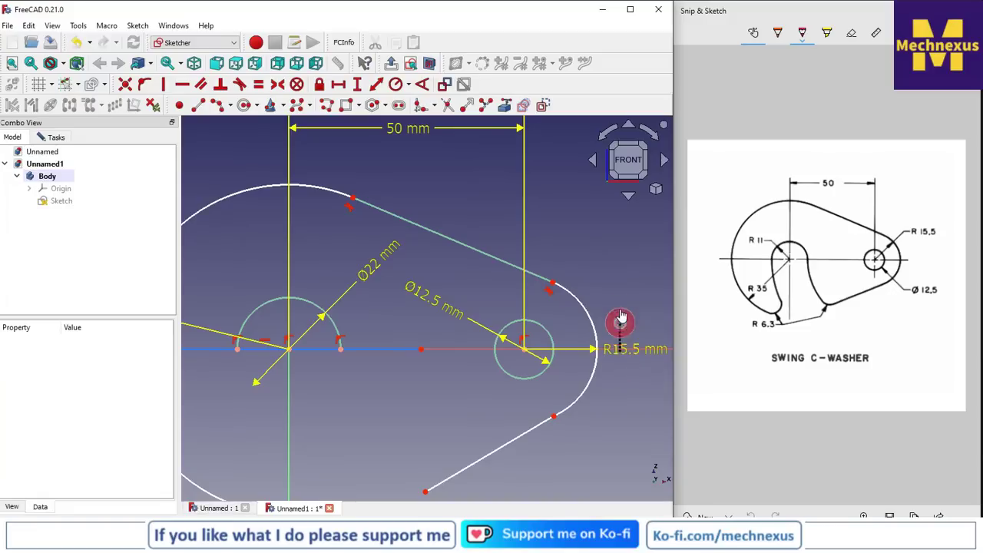
left_click_drag(628, 353, 630, 285)
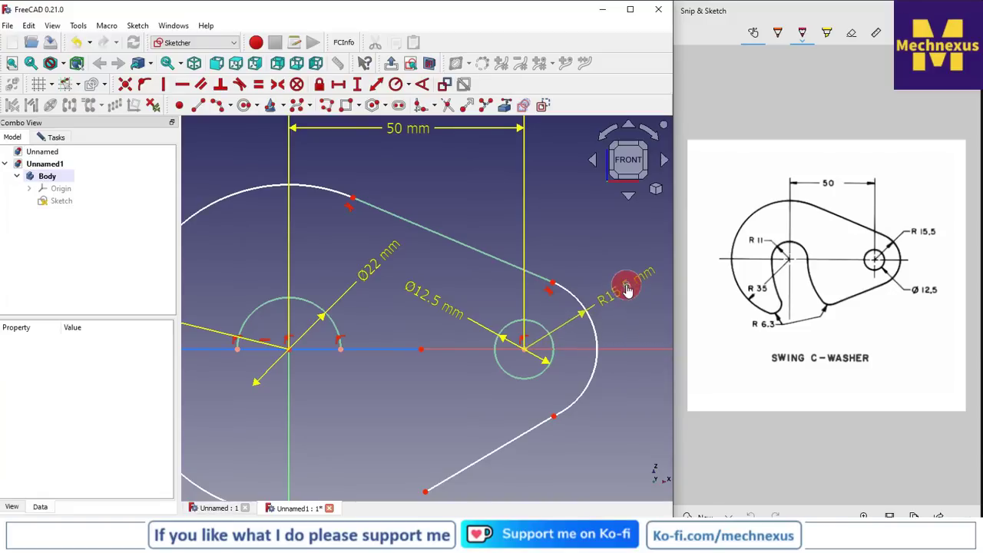
- Shift the R15.5 arc's lower endpoint up along the arc and make the lower line tangent to the arc
left_click(555, 287)
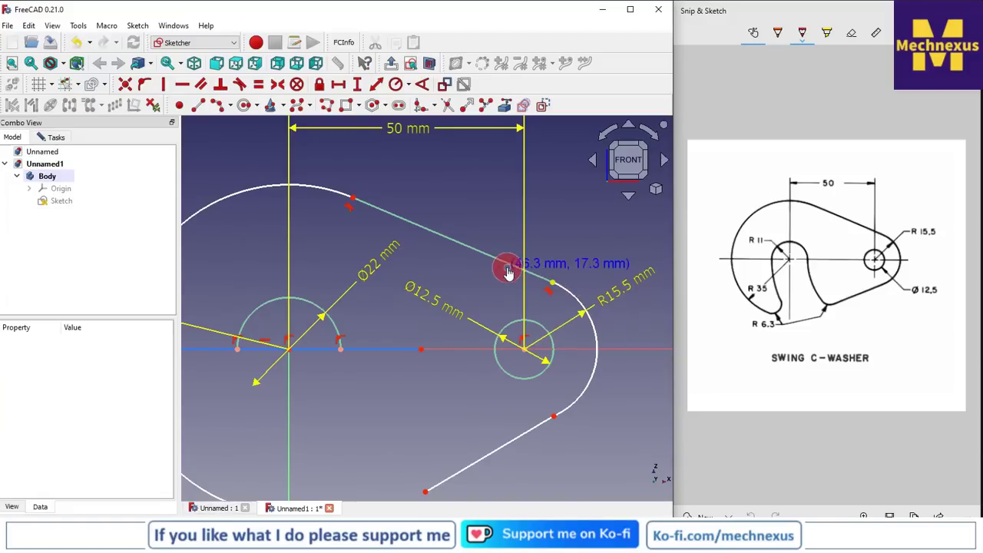
left_click(580, 395)
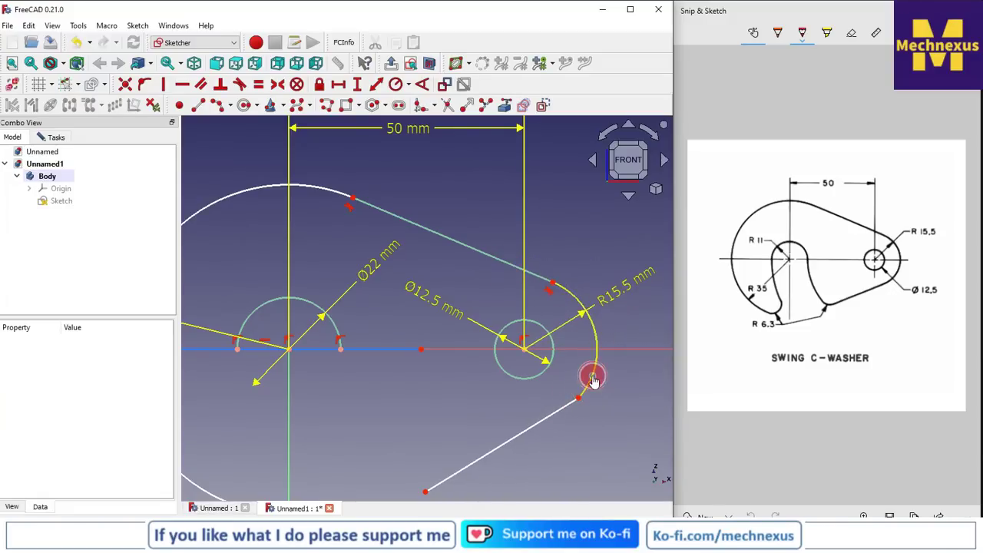
left_click(587, 389)
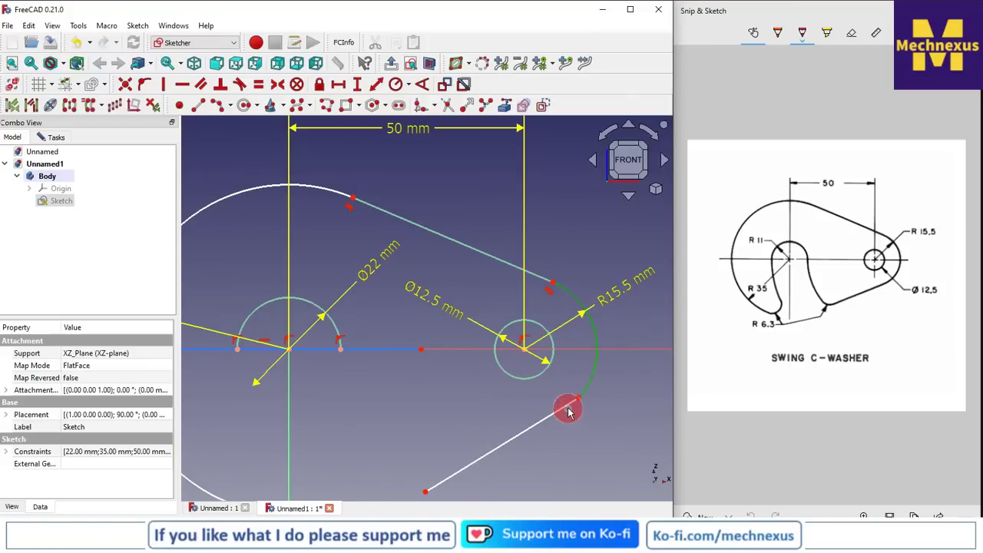
left_click(241, 85)
- Draw a three-point arc curving upward from the lower endpoint of the R35 arc
scroll(550, 239, "down", 4)
scroll(505, 311, "up", 2)
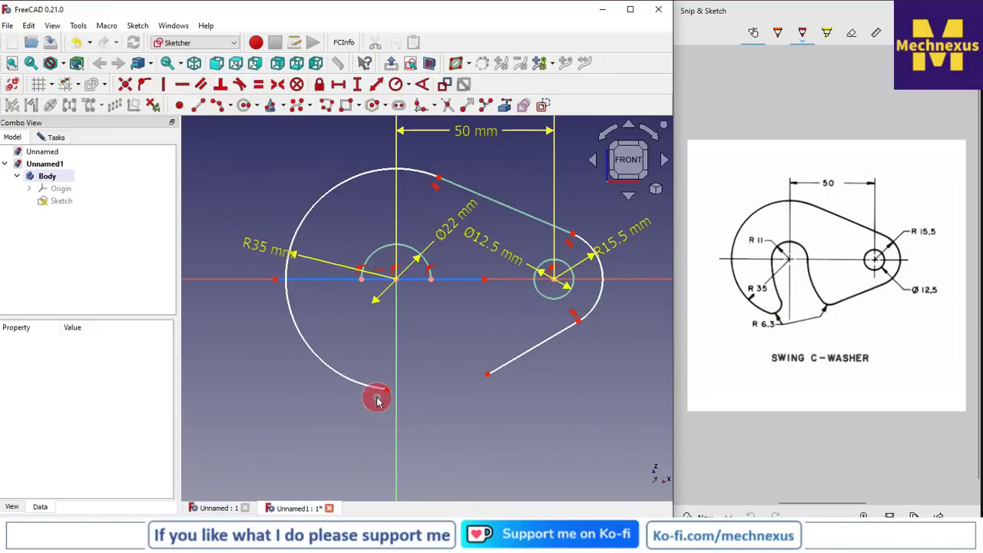
scroll(376, 399, "up", 3)
left_click(216, 107)
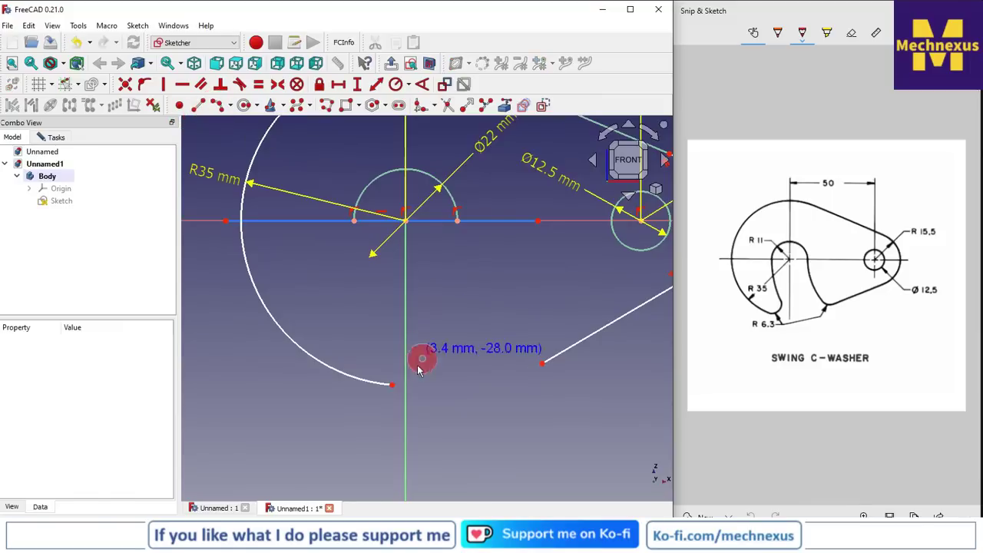
left_click(391, 385)
left_click(447, 316)
left_click(440, 360)
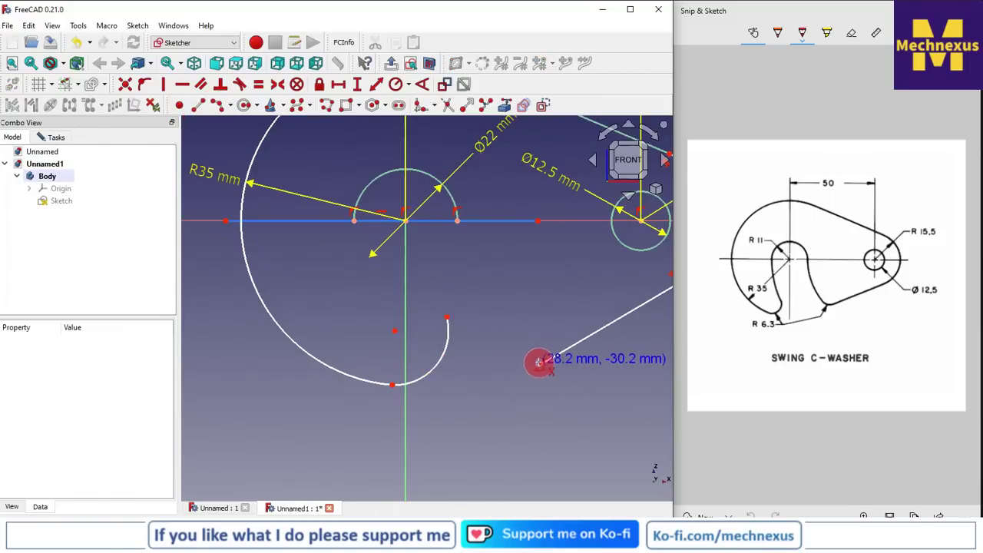
- Draw a three-point arc from the lower line's free end, raise its open end, and make it tangent to the line
left_click(542, 363)
left_click(480, 373)
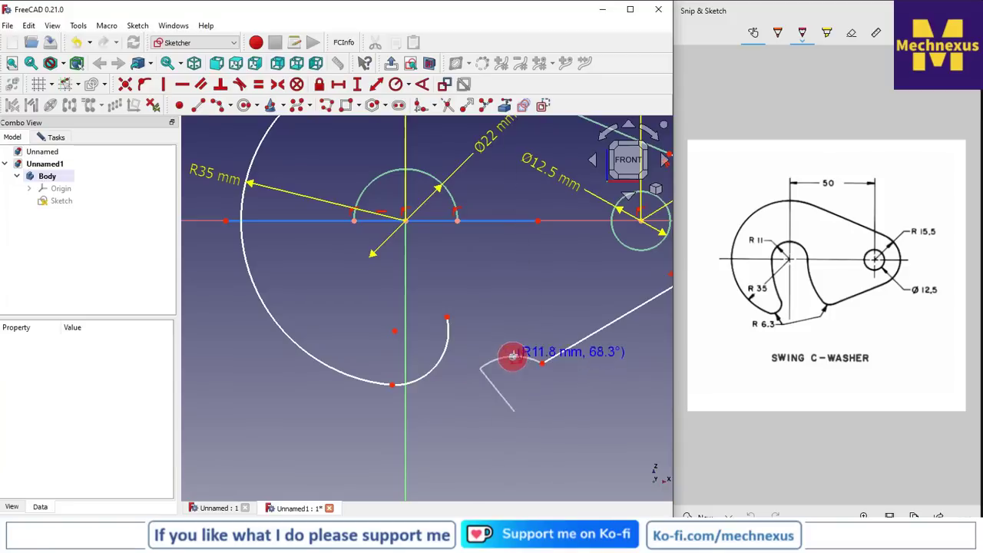
left_click(496, 385)
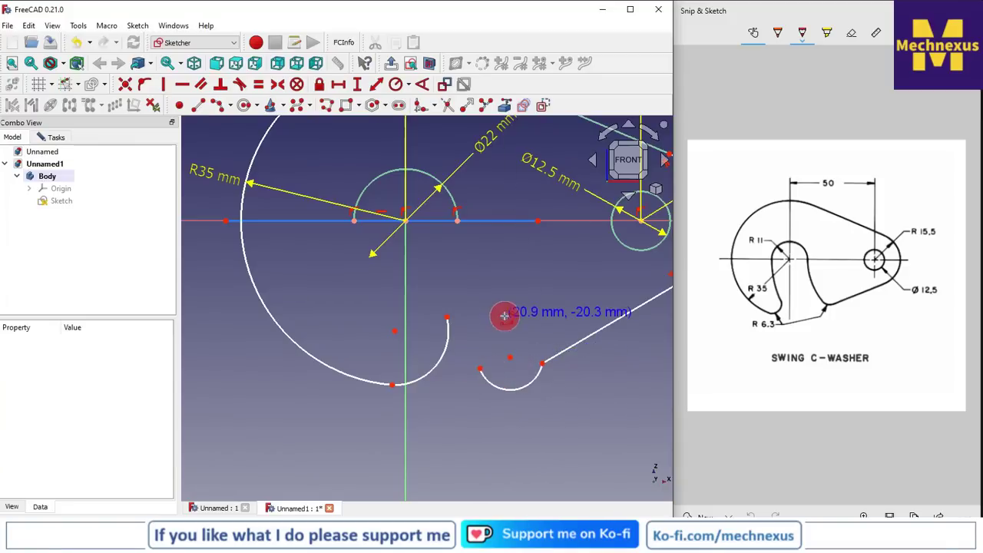
left_click_drag(481, 373, 497, 330)
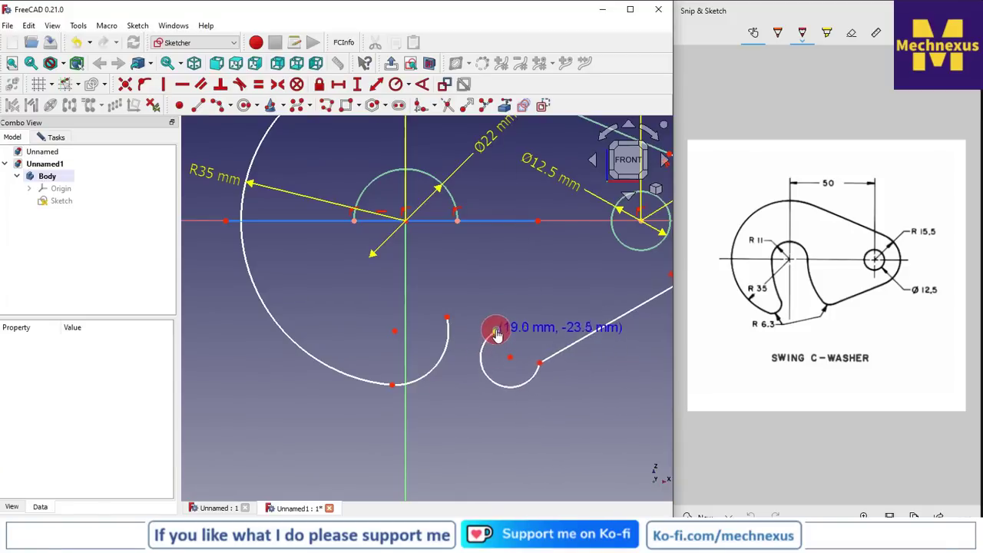
left_click_drag(535, 380, 541, 363)
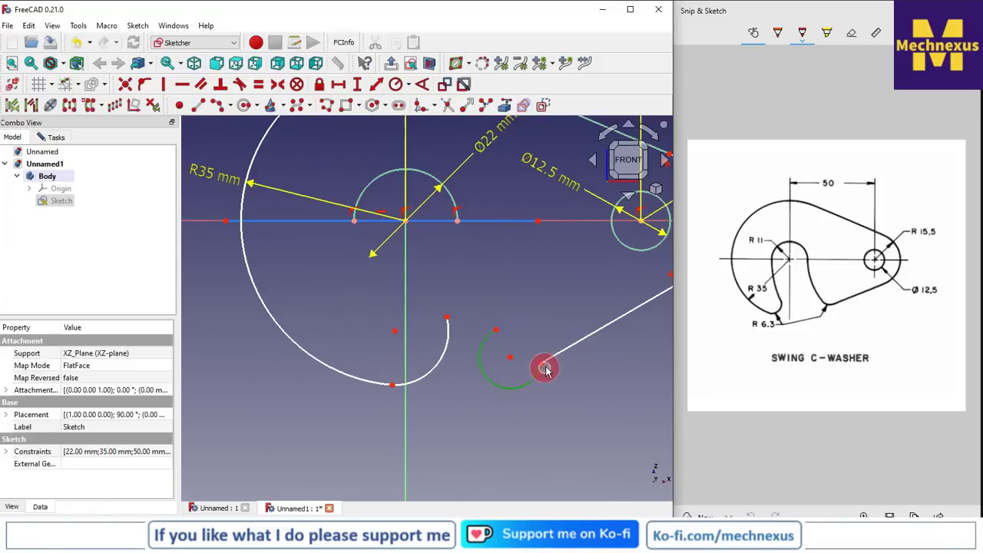
left_click(240, 84)
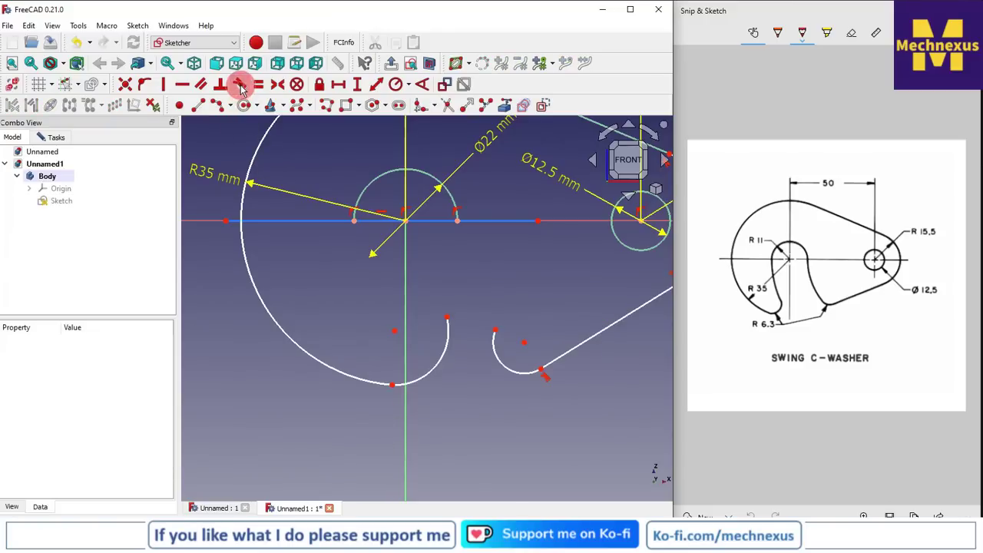
- Make the small arc at the R35 arc's lower end tangent to the R35 arc and pull its free end downward
left_click(417, 384)
left_click(378, 381)
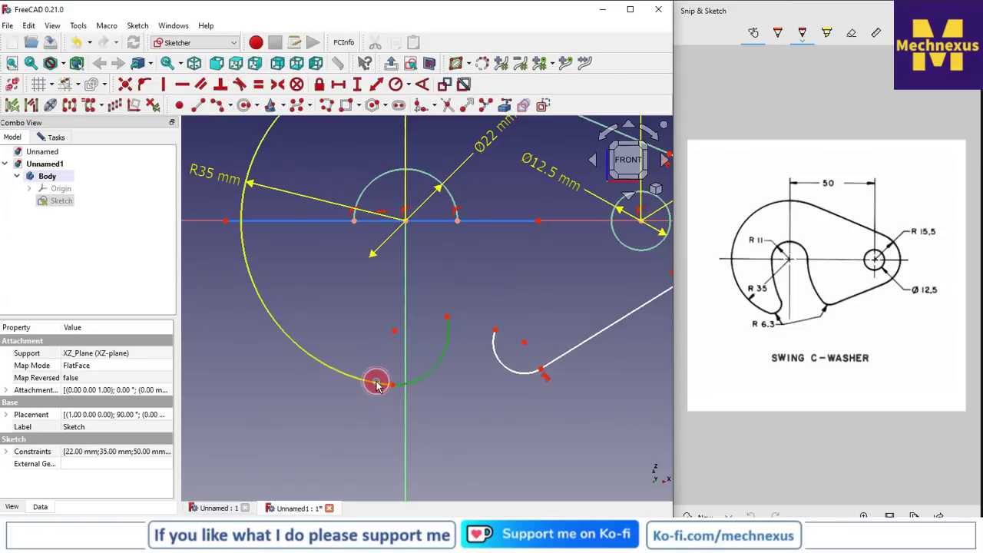
left_click(240, 85)
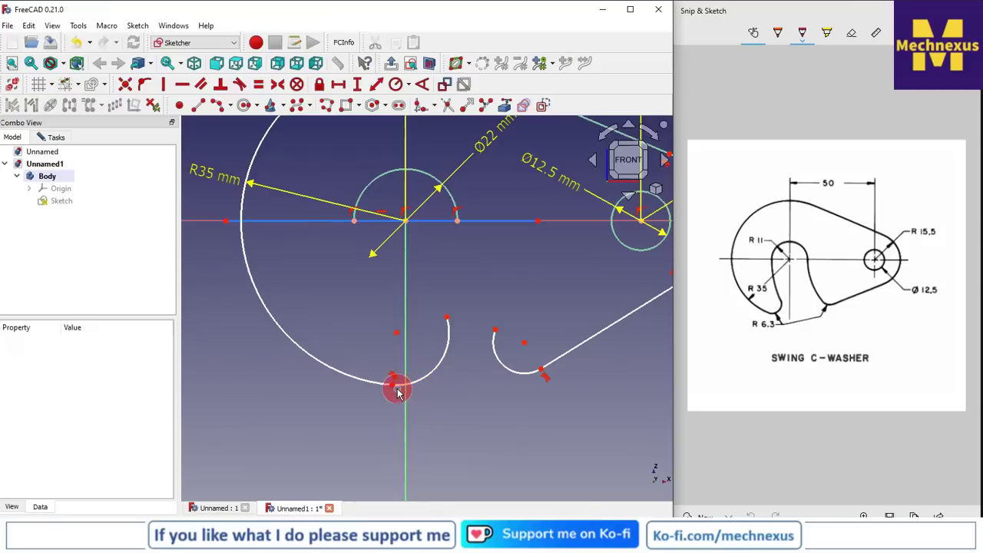
left_click(447, 327)
left_click_drag(448, 321, 436, 343)
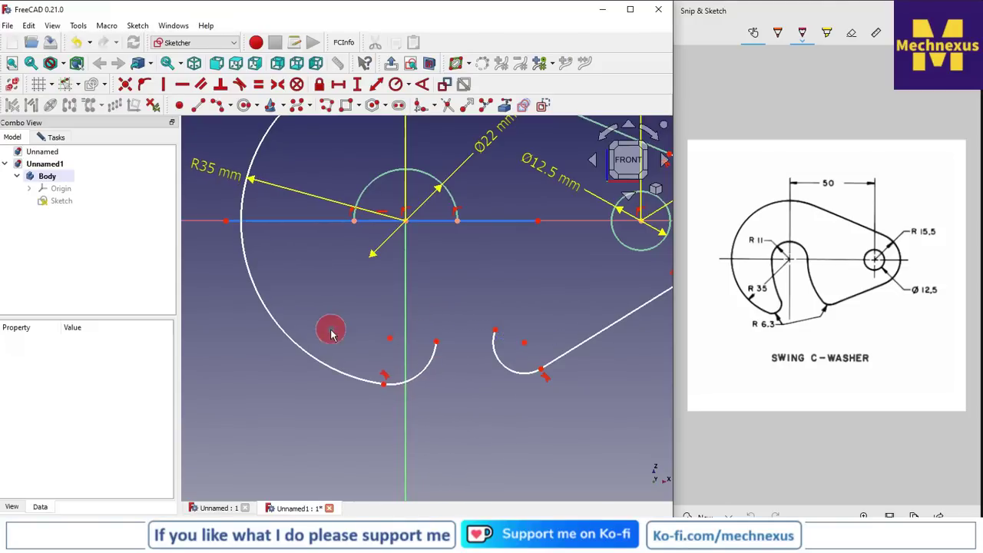
- Draw two three-point arcs joining the ends of the Ø22 arc to the free ends of the two small lower arcs
left_click(221, 109)
left_click(386, 265)
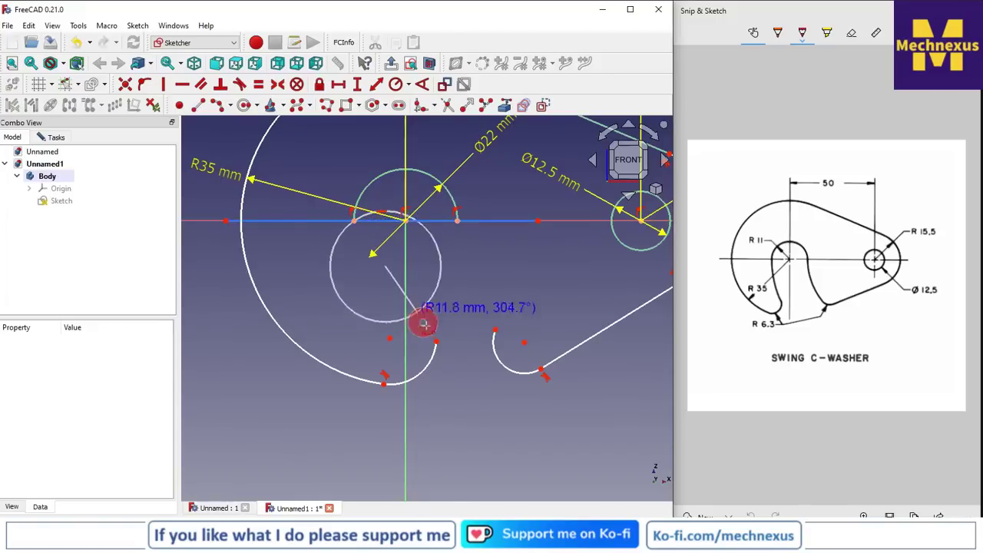
left_click(435, 341)
left_click(384, 298)
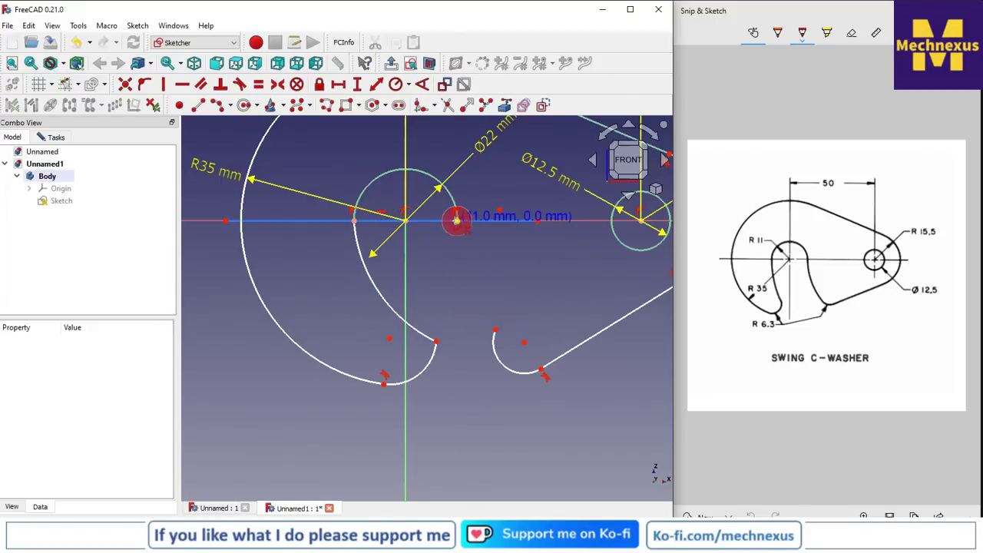
left_click(475, 274)
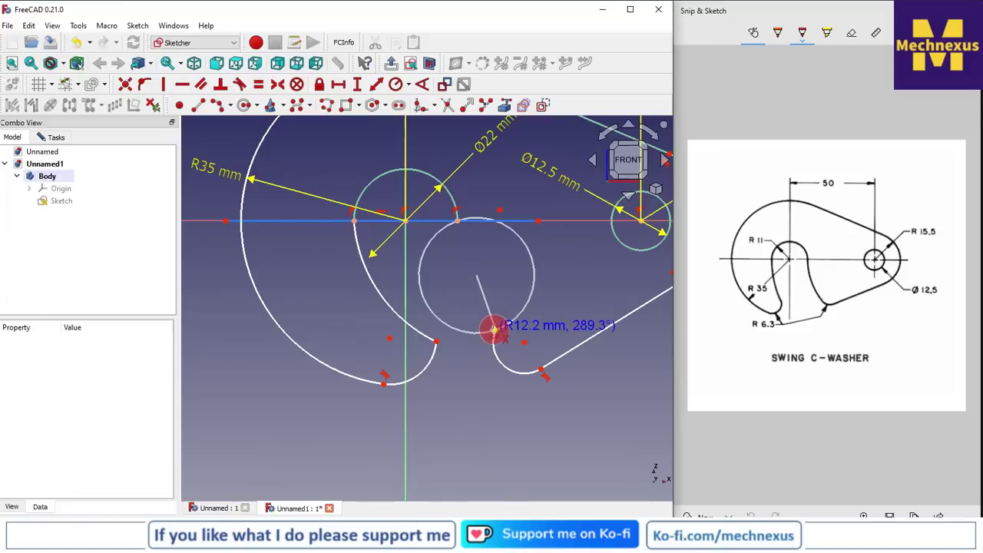
left_click(495, 330)
left_click(456, 308)
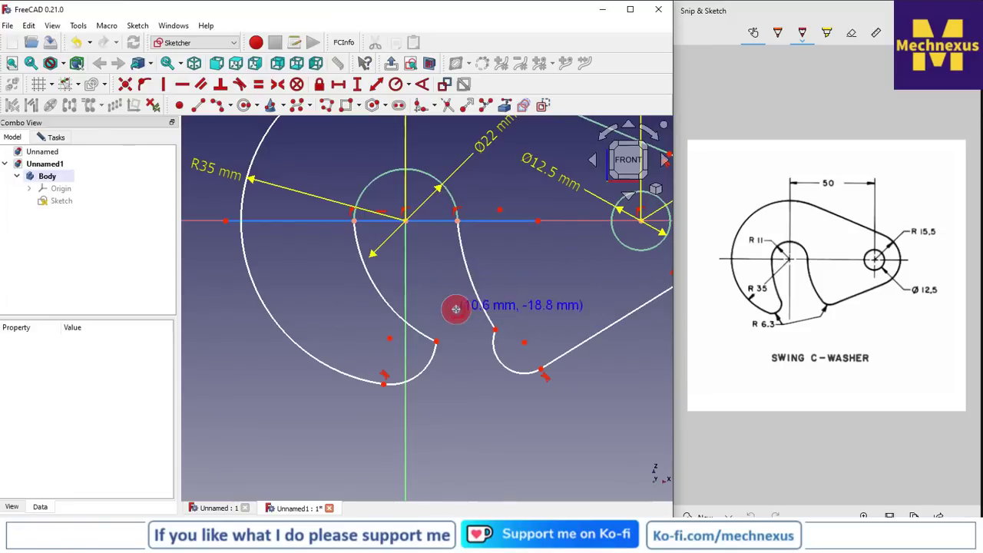
- Make each slot side arc tangent to the small lower arc it meets
left_click(432, 344)
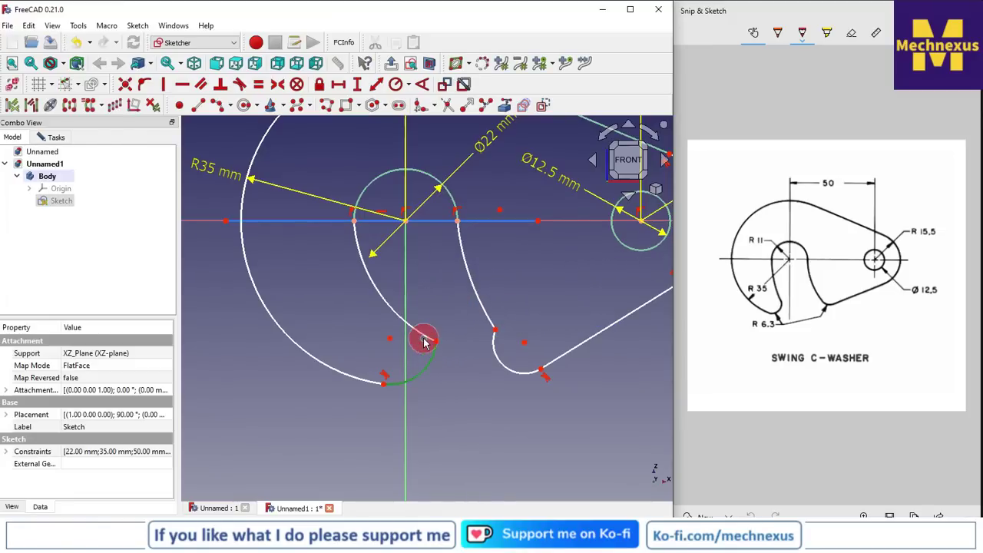
left_click(425, 336)
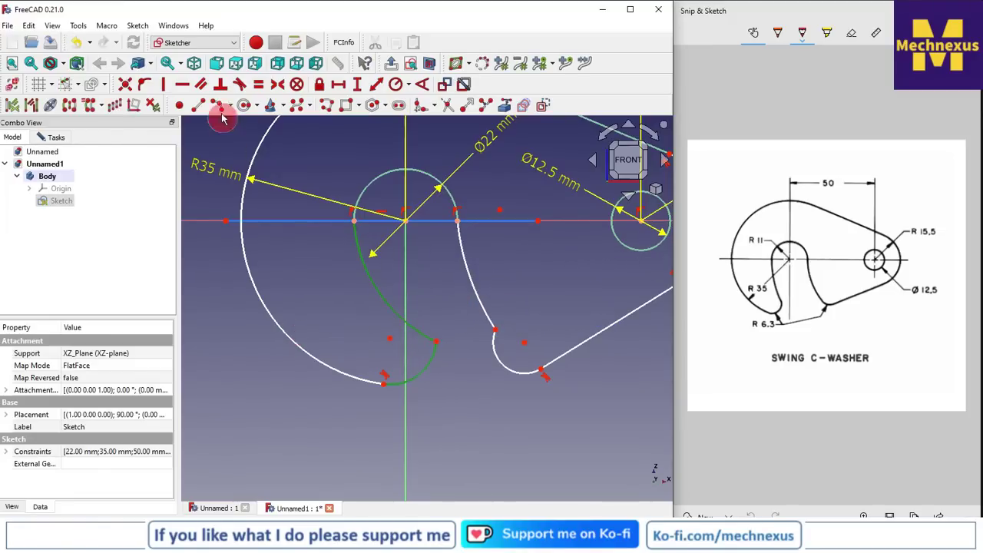
left_click(238, 84)
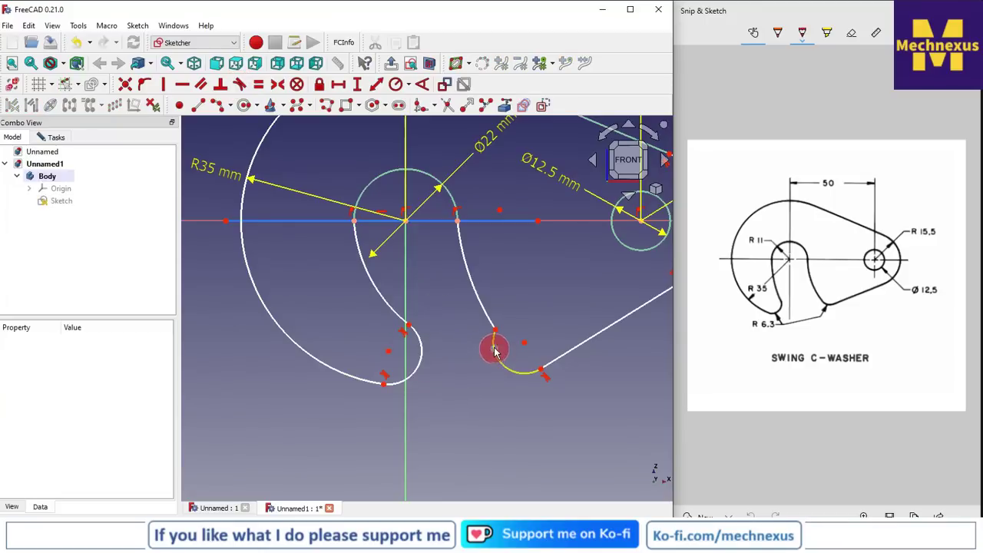
left_click(488, 310)
left_click(485, 311)
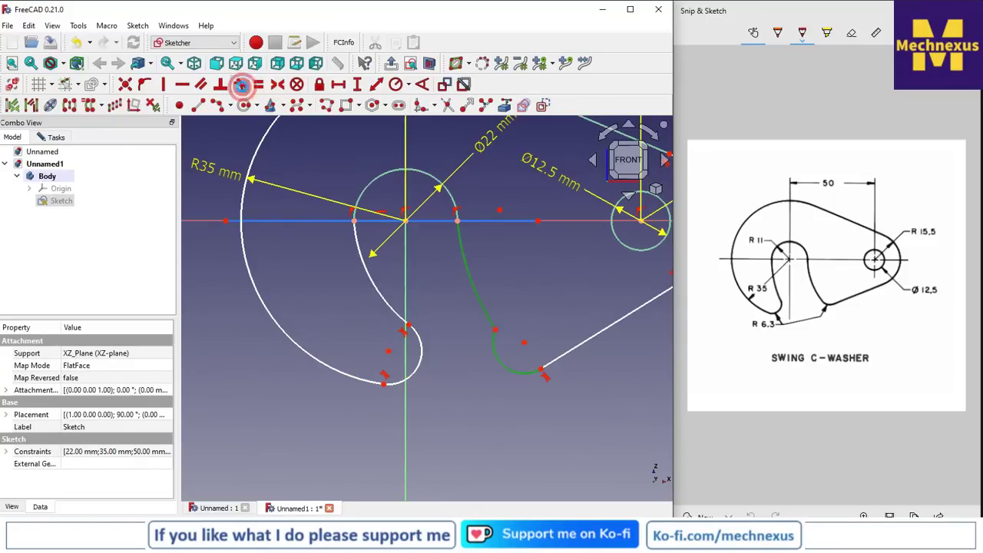
left_click(239, 84)
- Make the two small lower arcs equal and constrain the radius of the one joining the R35 arc to 6.3 mm
scroll(507, 345, "down", 2)
scroll(505, 413, "up", 2)
scroll(548, 439, "down", 1)
left_click(799, 503)
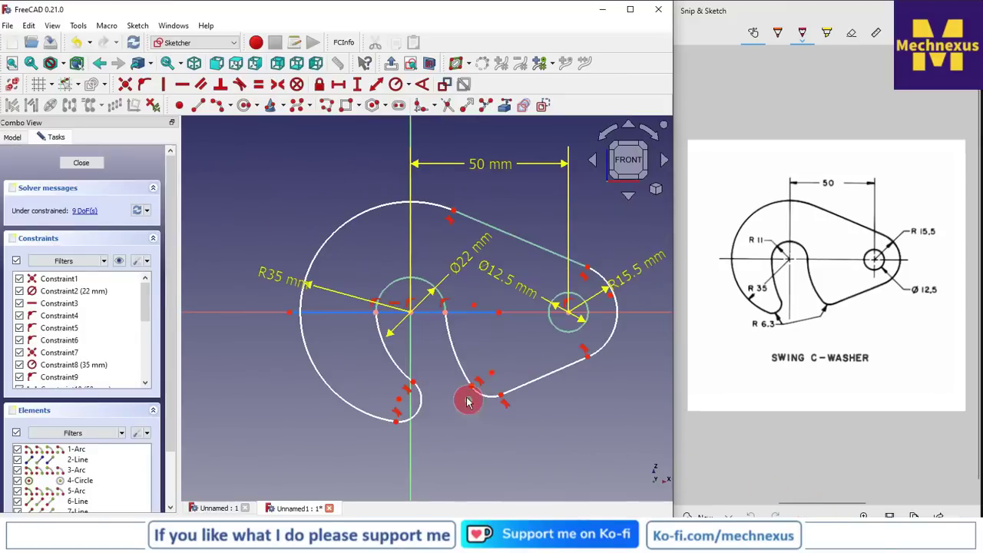
scroll(465, 396, "up", 1)
left_click(488, 399)
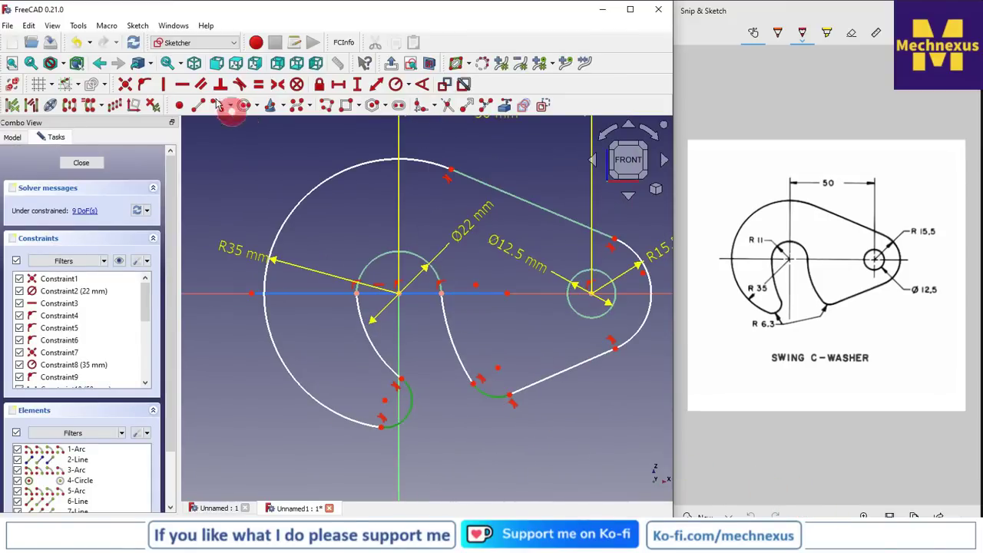
left_click(259, 86)
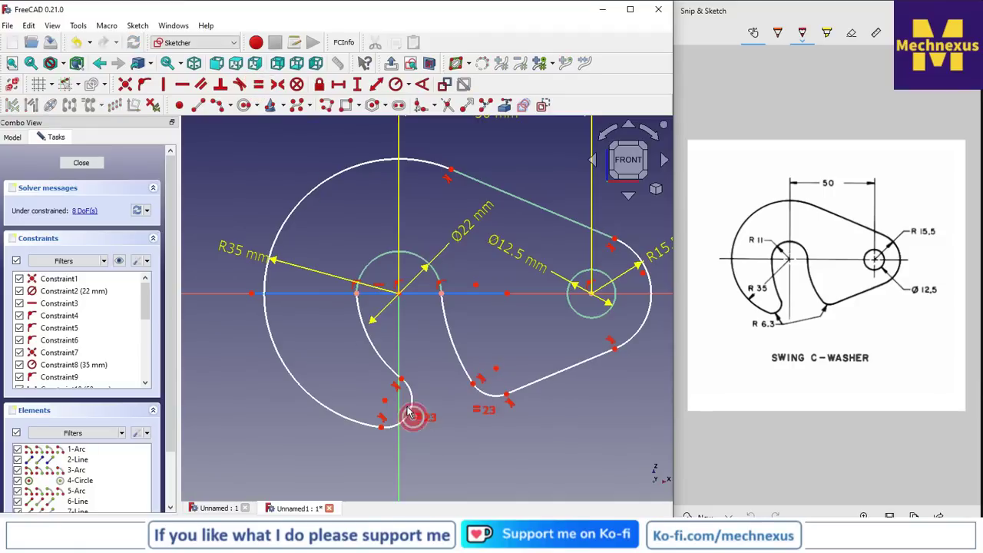
left_click(408, 89)
left_click(430, 98)
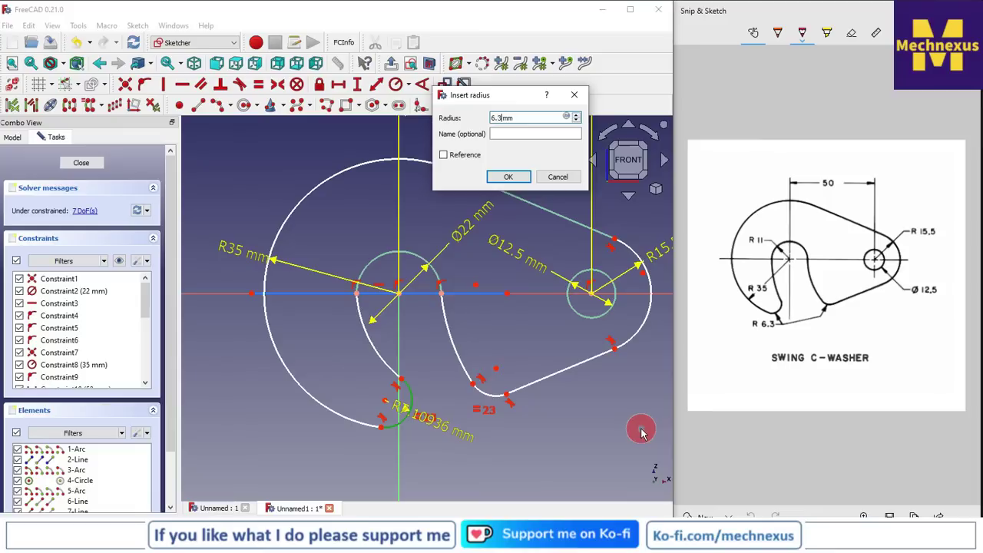
key("Return")
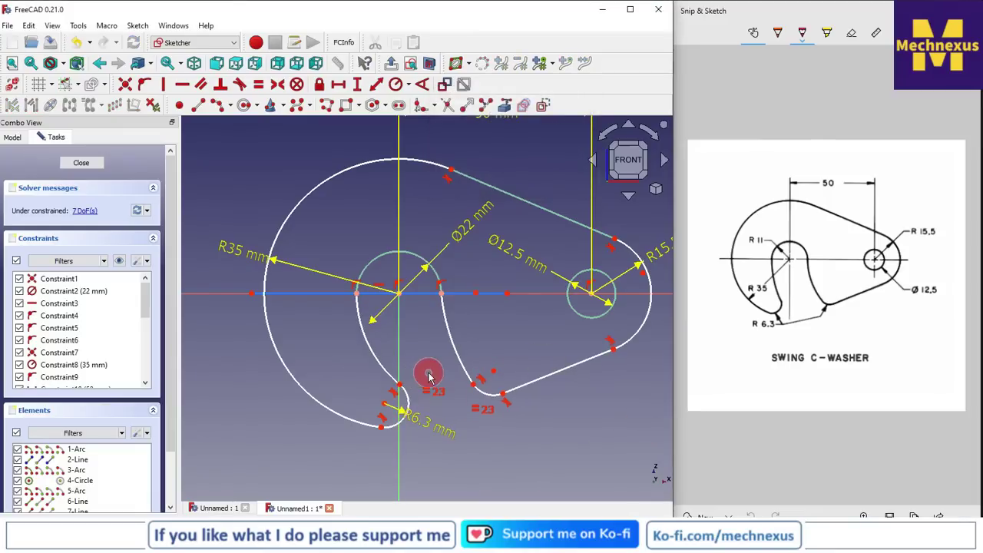
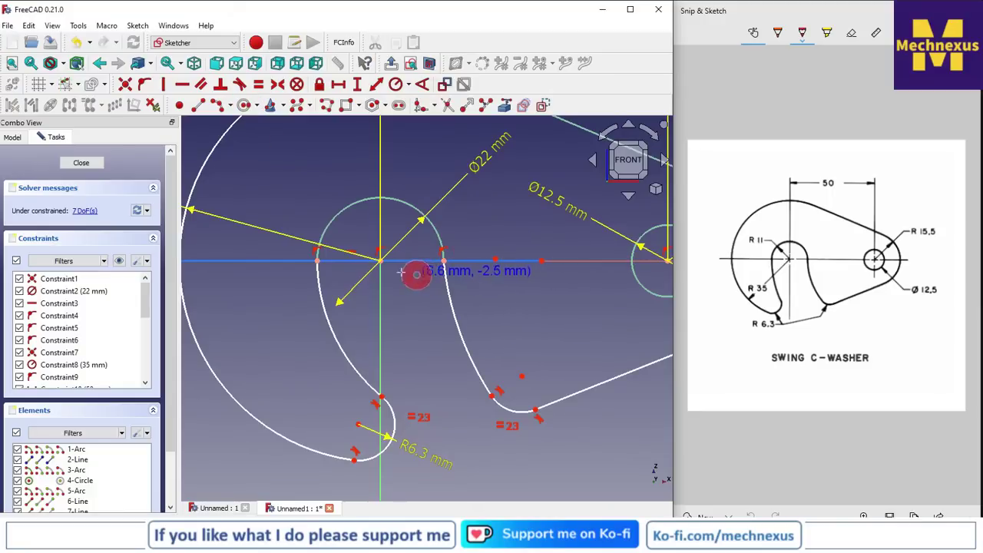
- Draw a construction circle centred on the origin and set its diameter to 22 mm
left_click(381, 262)
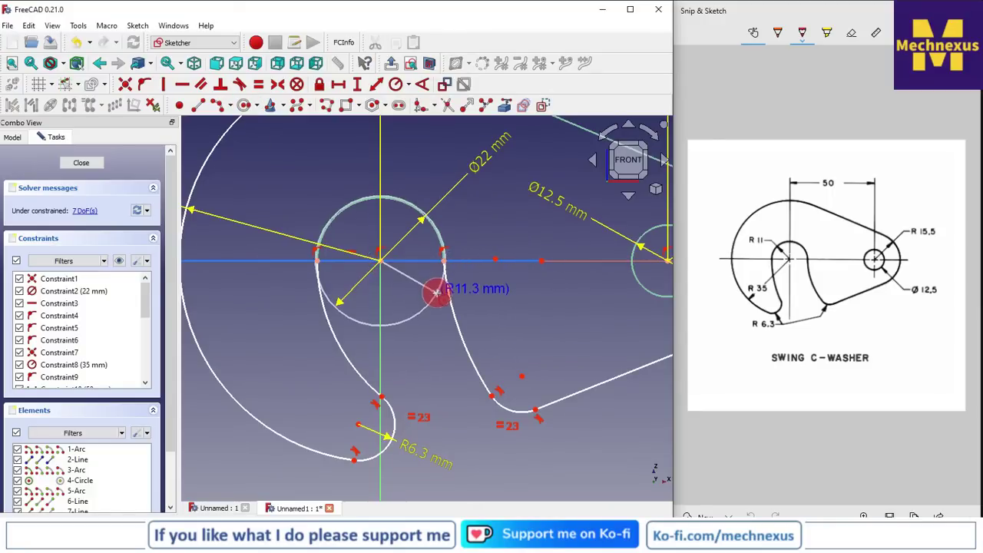
left_click(421, 300)
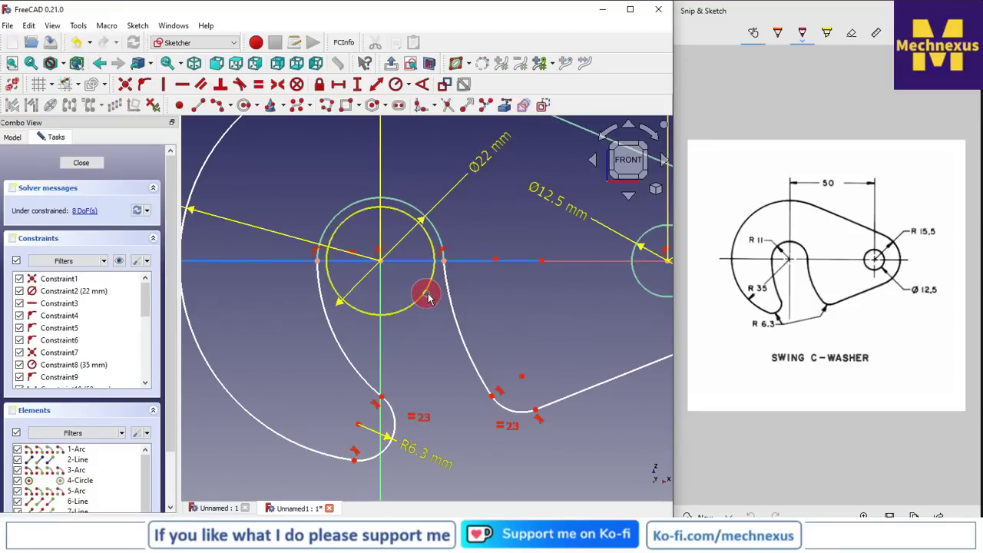
left_click(410, 87)
left_click(438, 116)
left_click(411, 220)
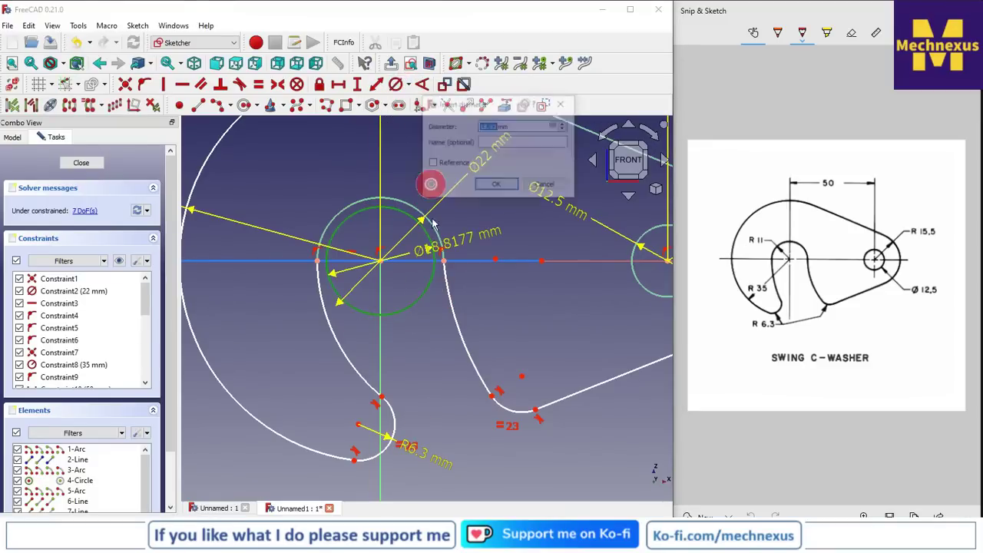
type("2")
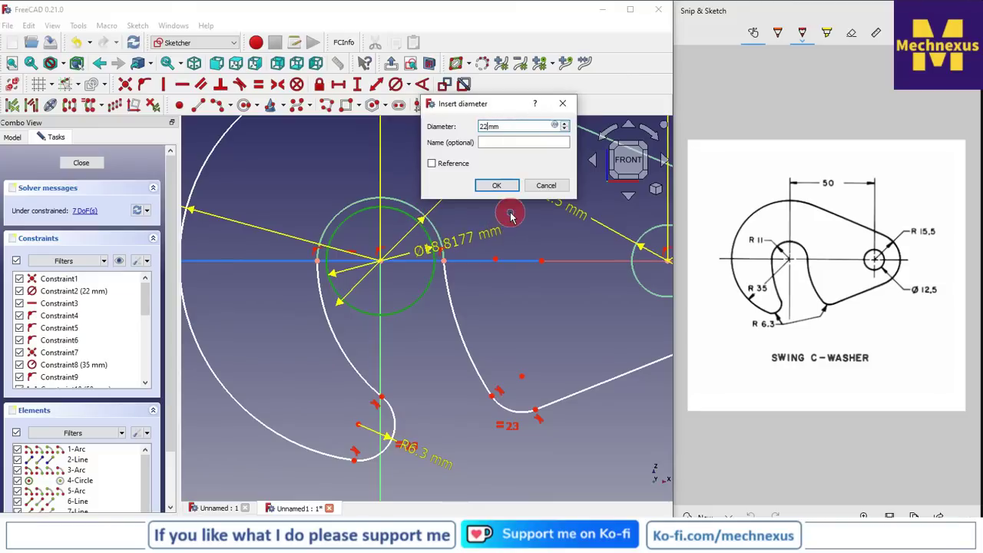
type("2")
key("Return")
- Make the R15.5 arc's centre coincident with the centre of the Ø12.5 circle
scroll(511, 223, "down", 4)
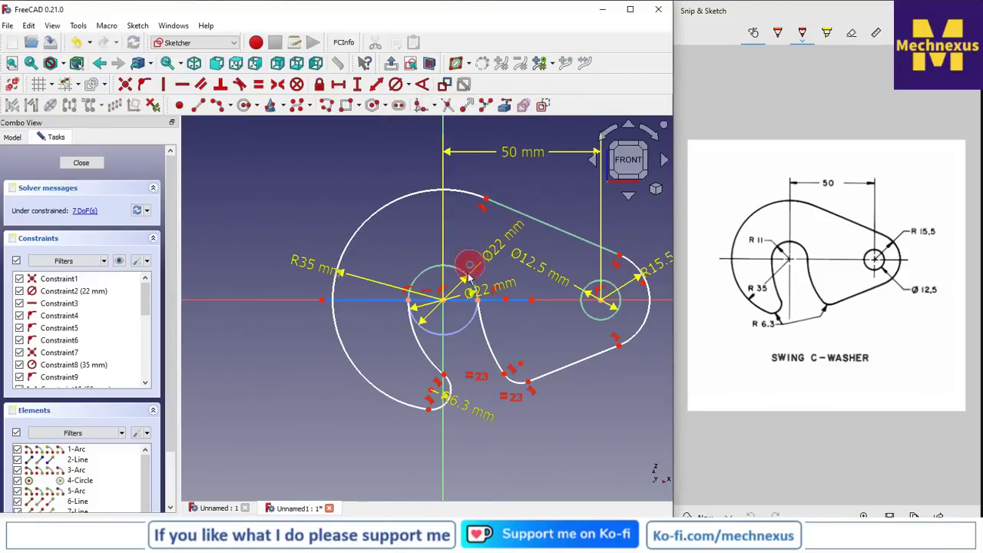
scroll(480, 222, "up", 1)
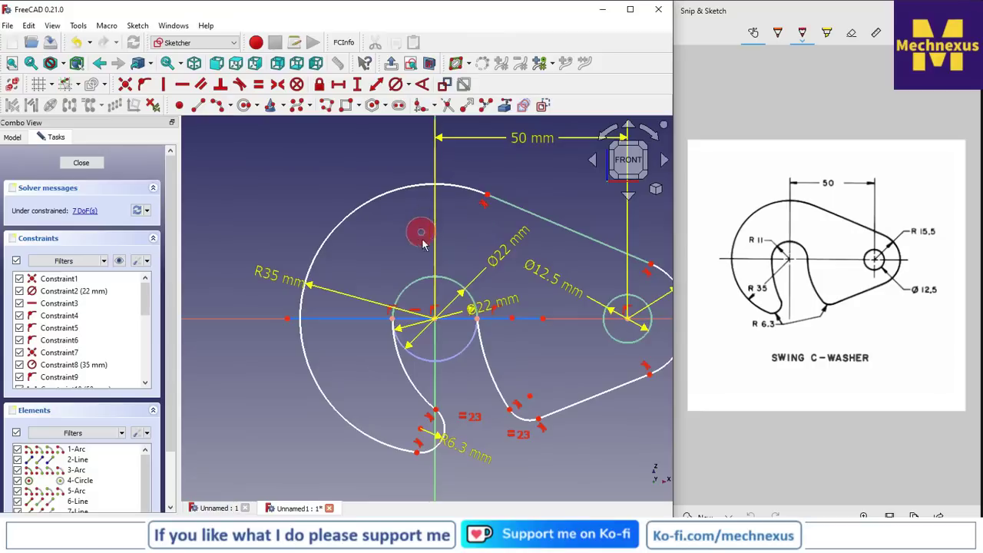
scroll(458, 179, "down", 1)
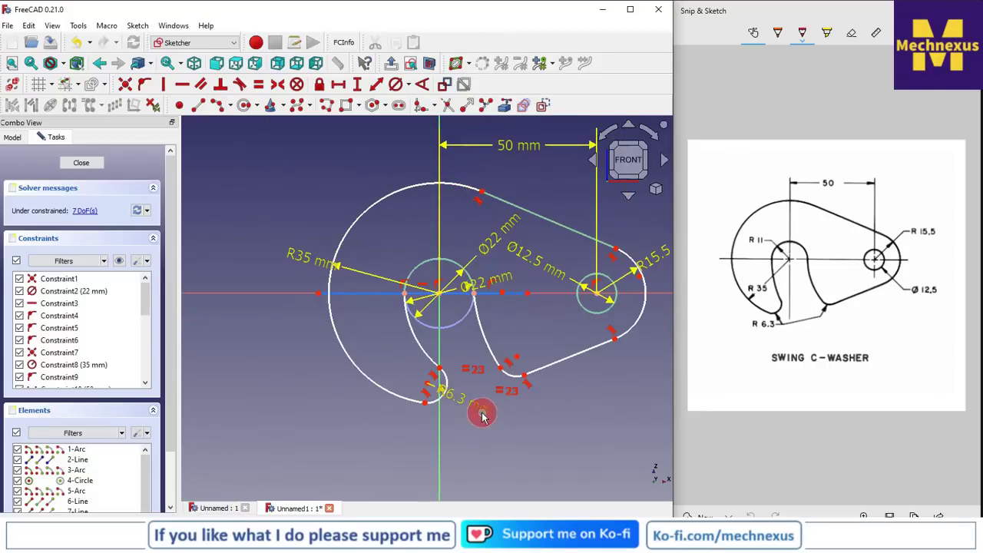
scroll(482, 415, "up", 2)
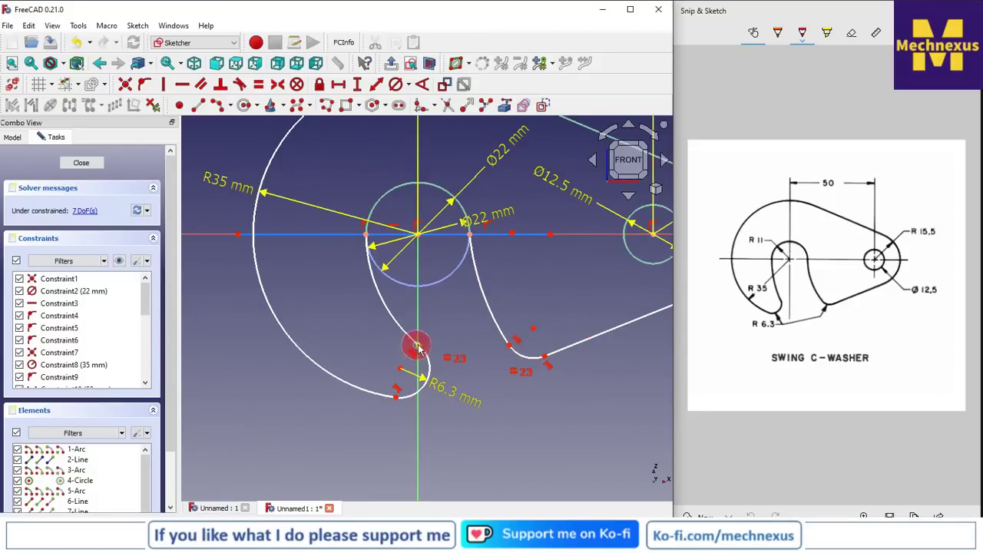
scroll(444, 309, "down", 2)
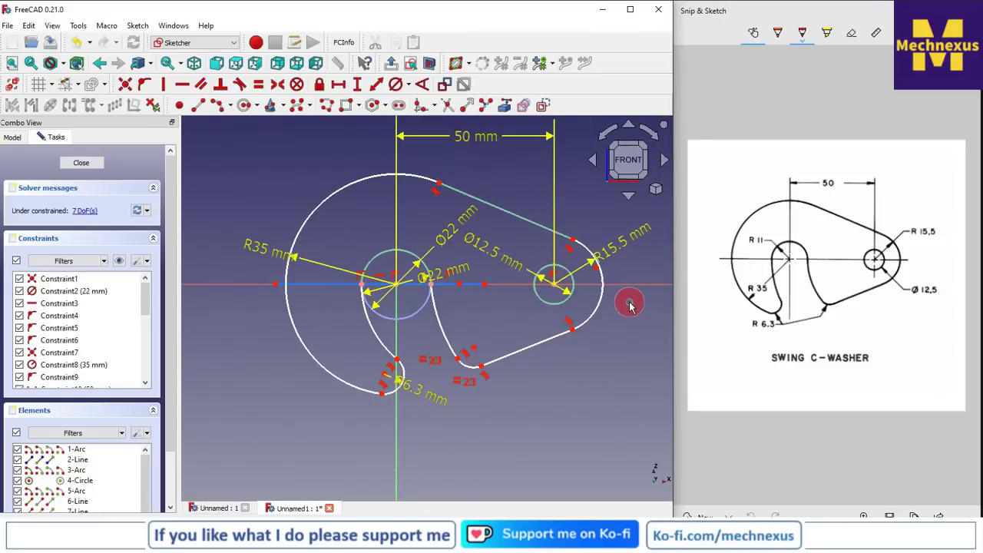
scroll(630, 305, "up", 1)
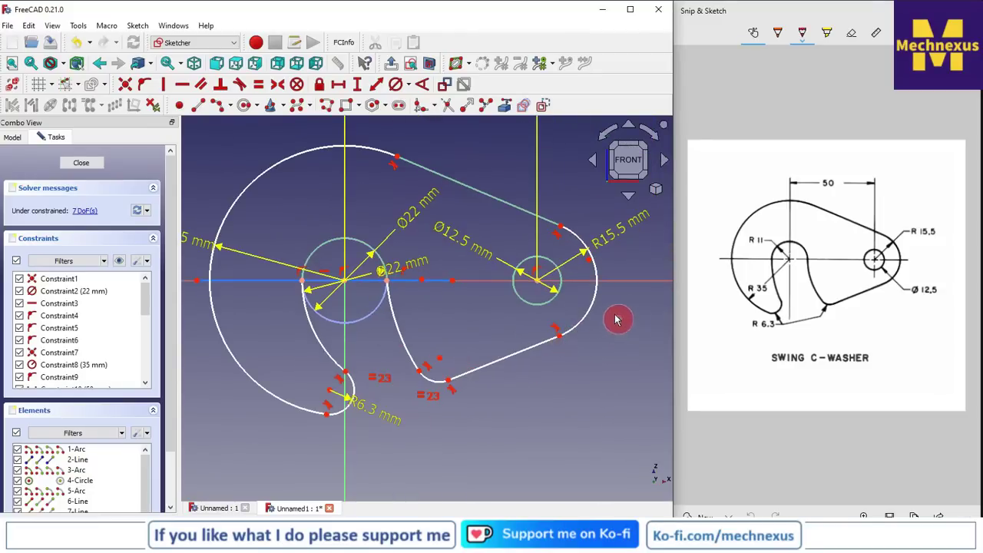
left_click(599, 274)
left_click_drag(590, 264, 539, 285)
left_click(539, 286)
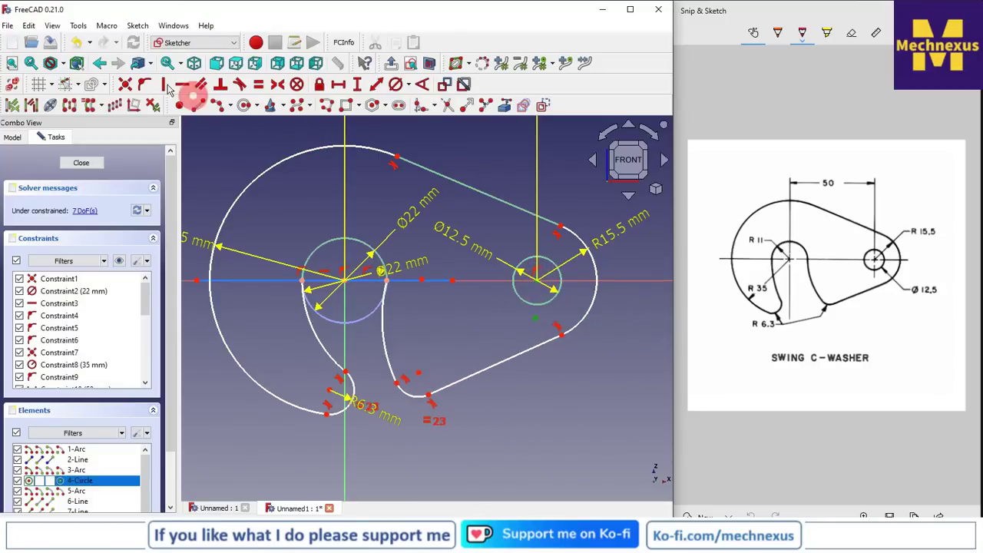
left_click(127, 85)
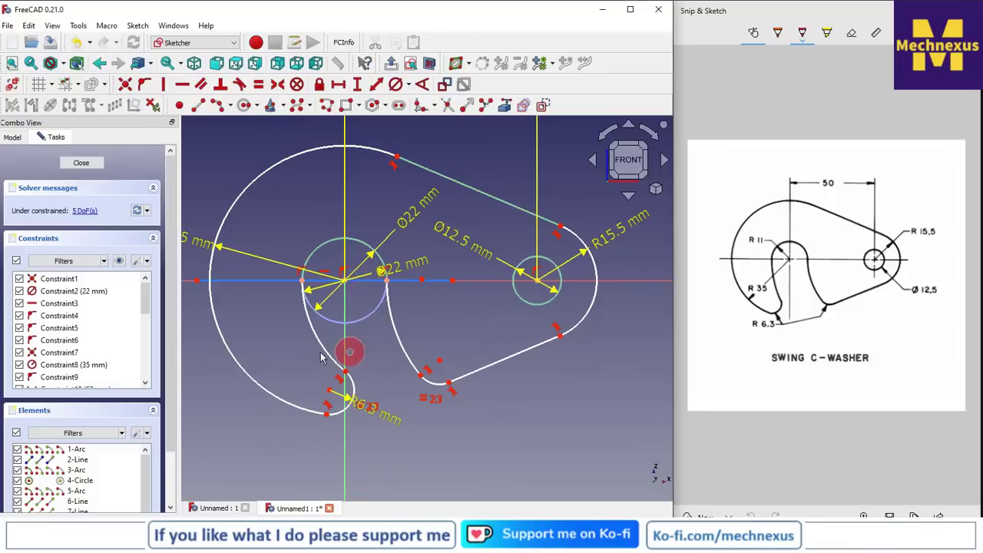
scroll(425, 334, "down", 2)
scroll(344, 352, "up", 1)
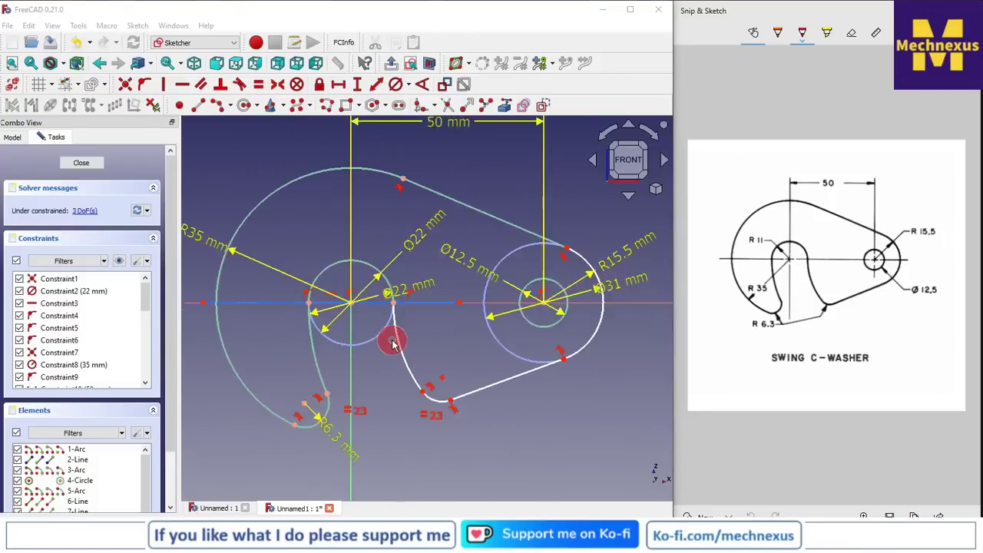
left_click(401, 353)
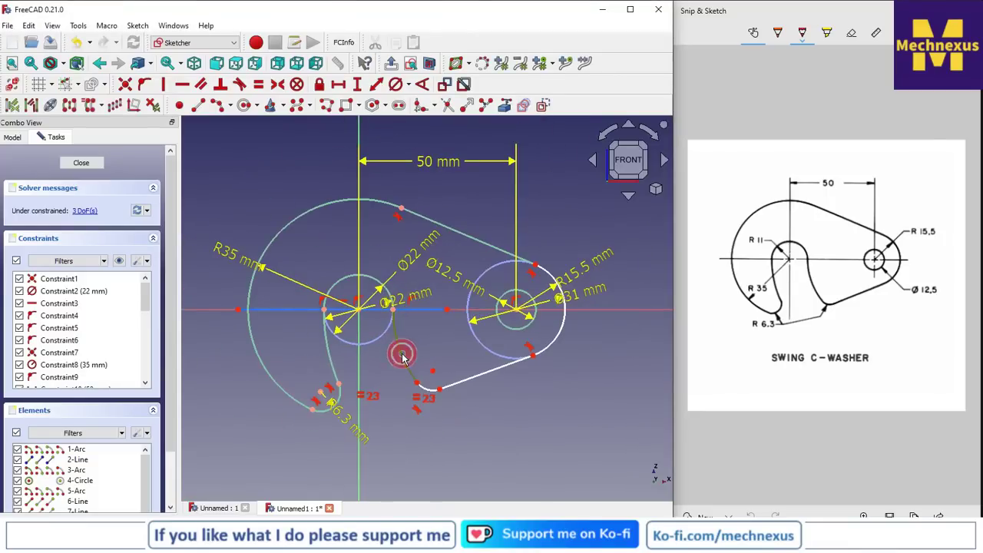
scroll(469, 330, "up", 1)
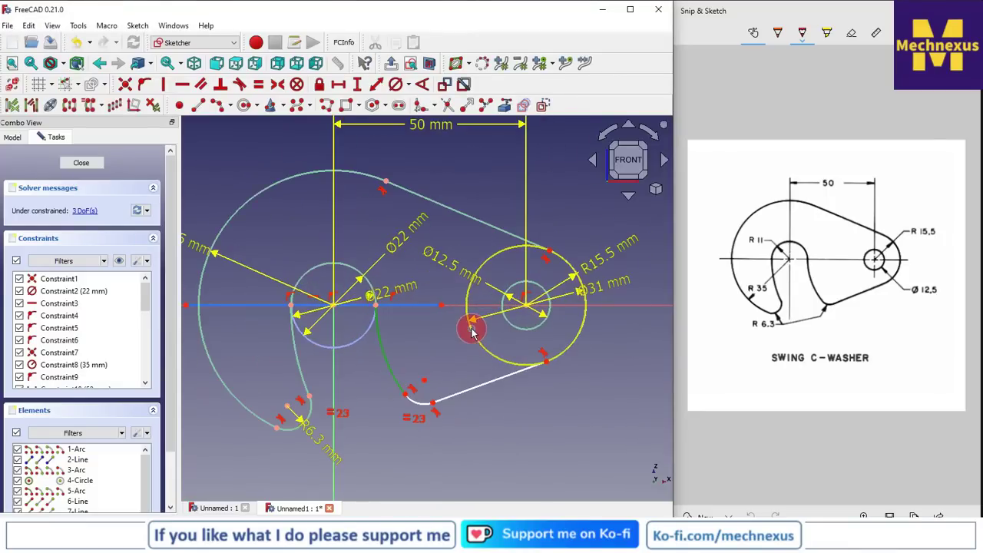
left_click(395, 373)
scroll(553, 309, "up", 1)
scroll(553, 308, "down", 2)
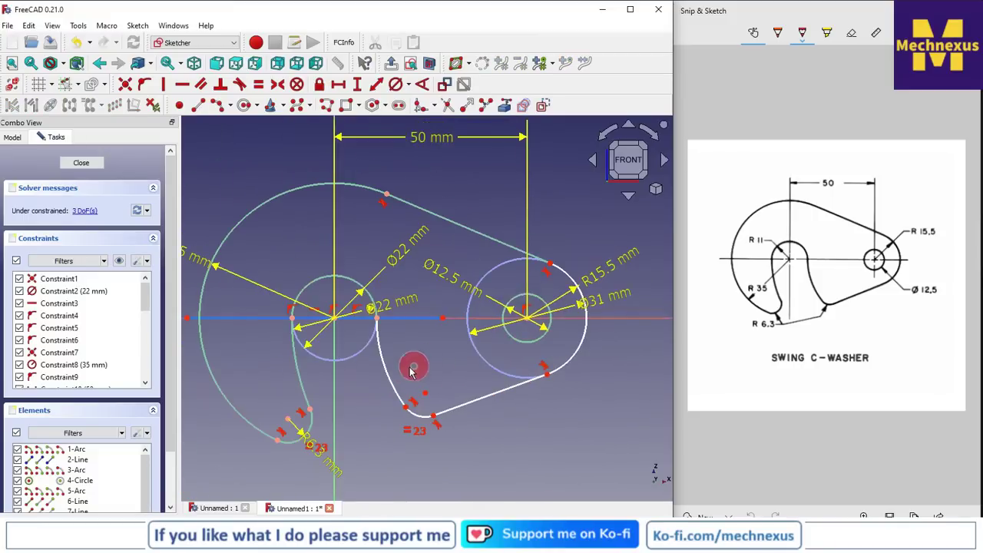
- Align the two endpoints of the R15.5 arc vertically with a vertical constraint
left_click(548, 376)
left_click(550, 266)
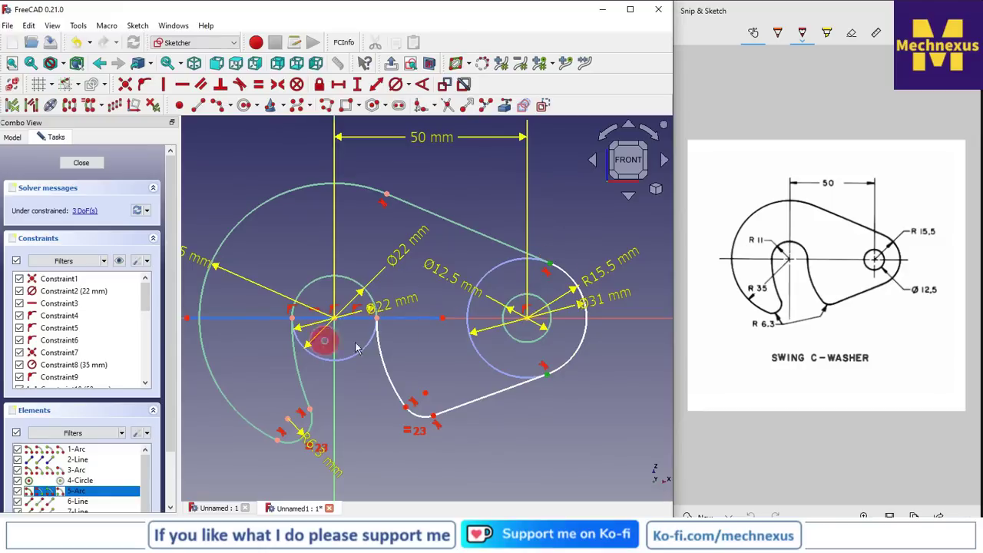
left_click(164, 85)
- Shift both free ends of the horizontal construction line along the horizontal axis
mouse_move(318, 285)
middle_mouse_down()
mouse_move(439, 402)
mouse_move(431, 366)
middle_mouse_up()
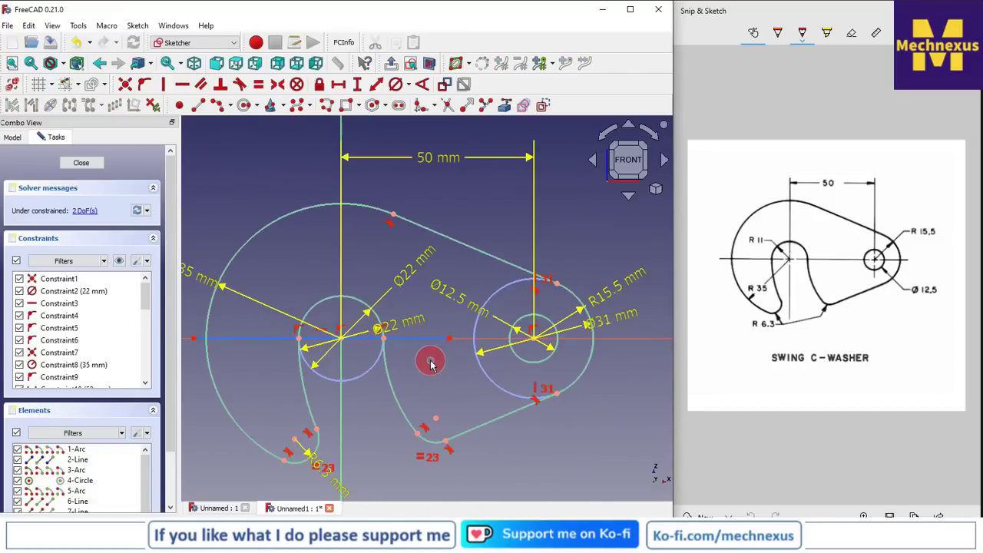
scroll(431, 364, "down", 1)
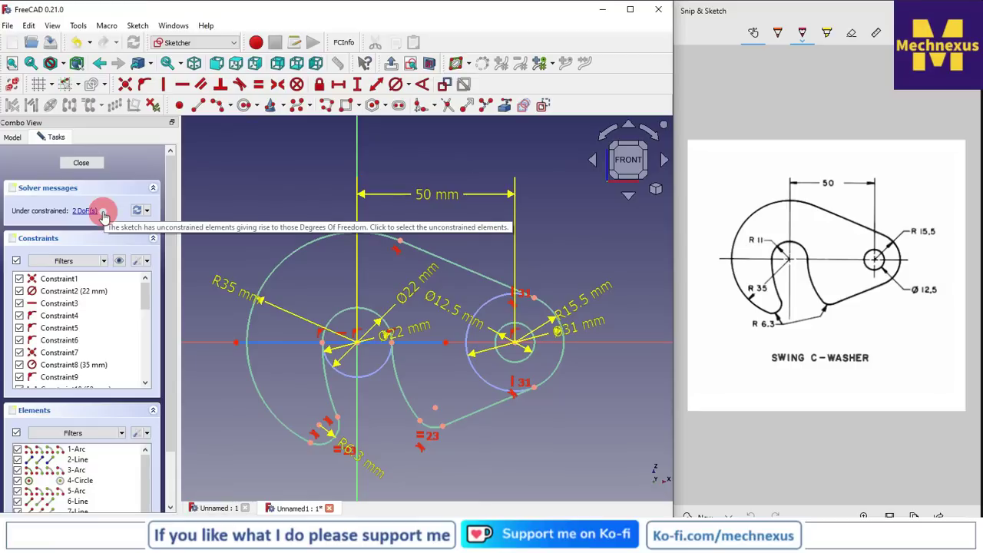
scroll(266, 366, "up", 1)
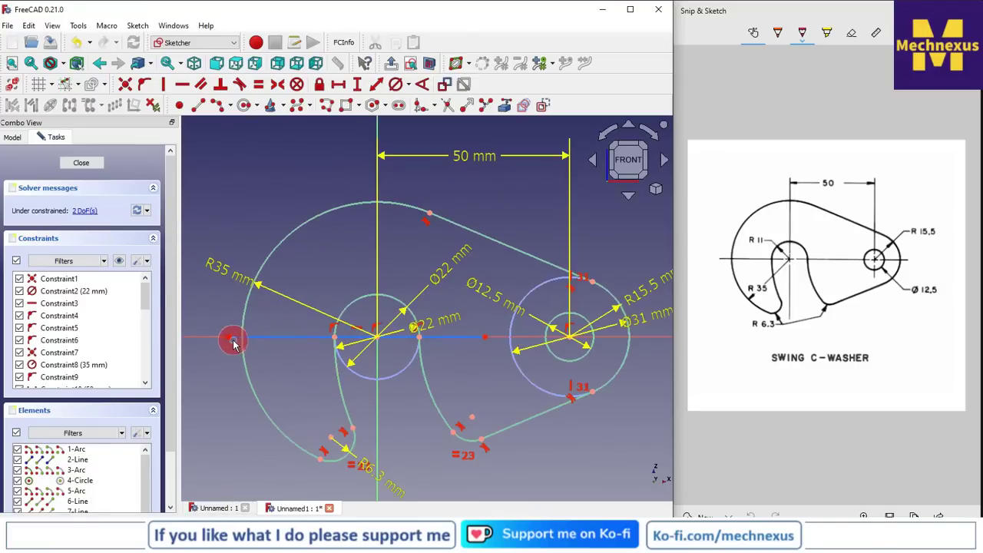
left_click_drag(231, 342, 211, 341)
left_click_drag(485, 342, 476, 339)
scroll(470, 344, "down", 1)
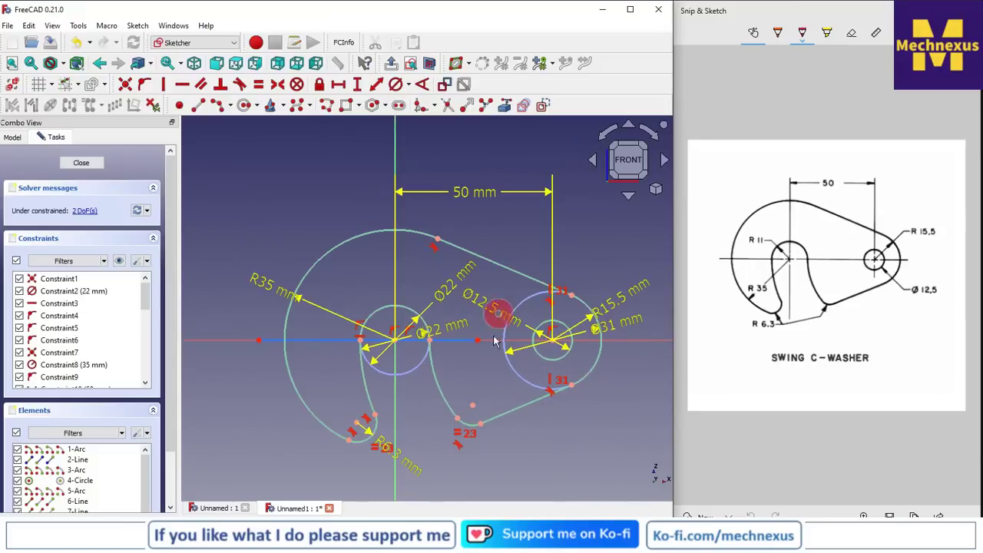
- Finish editing the washer sketch and pad its profile to a length of 5 mm
scroll(369, 324, "down", 1)
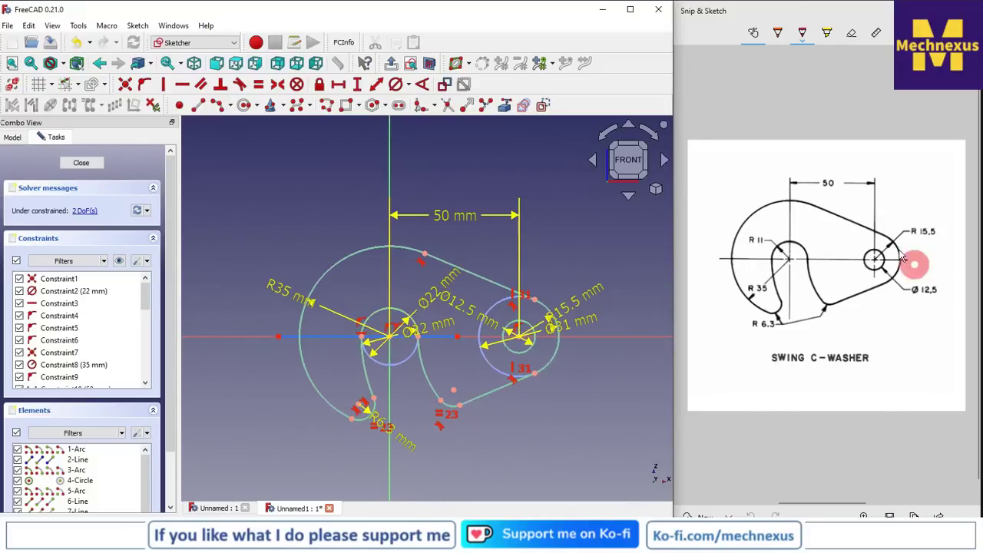
left_click(84, 163)
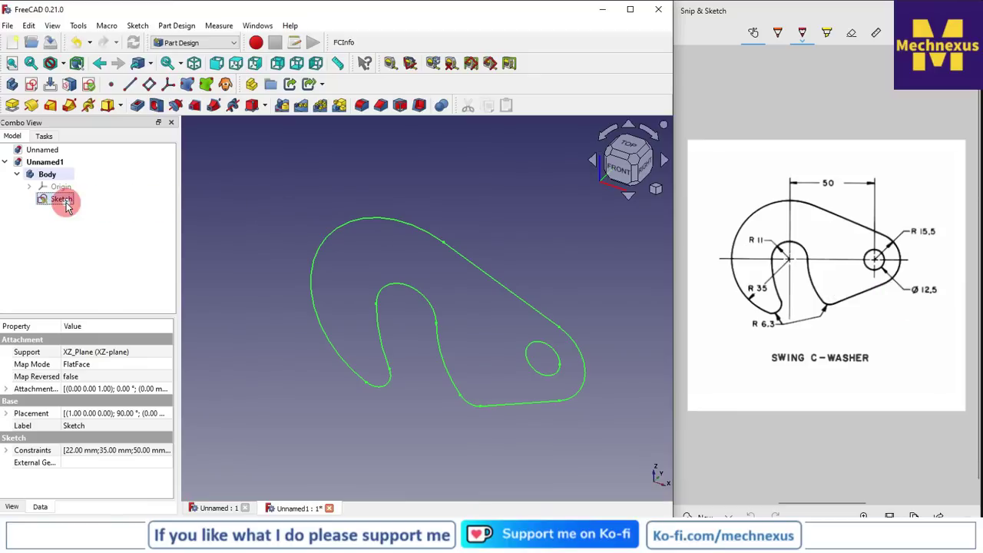
left_click(12, 105)
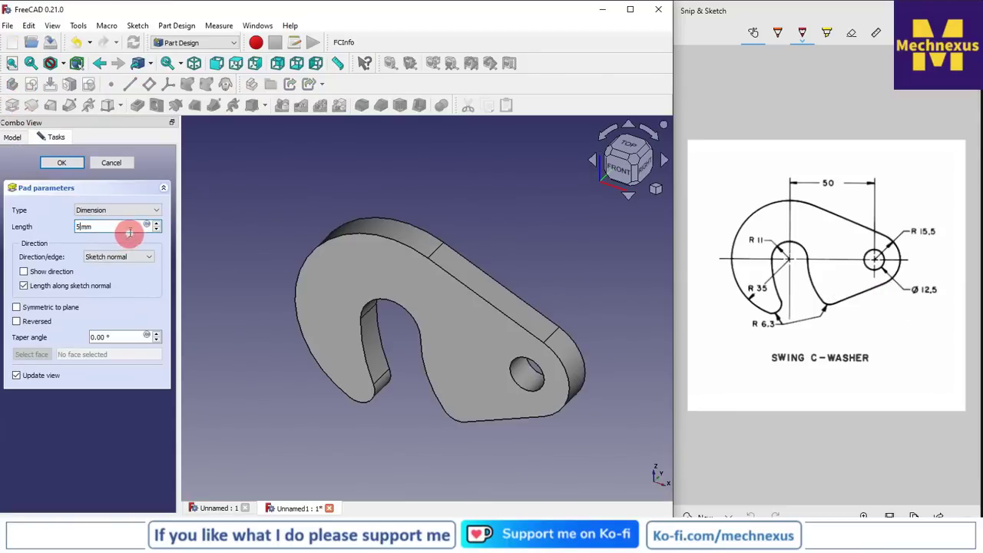
left_click(259, 187)
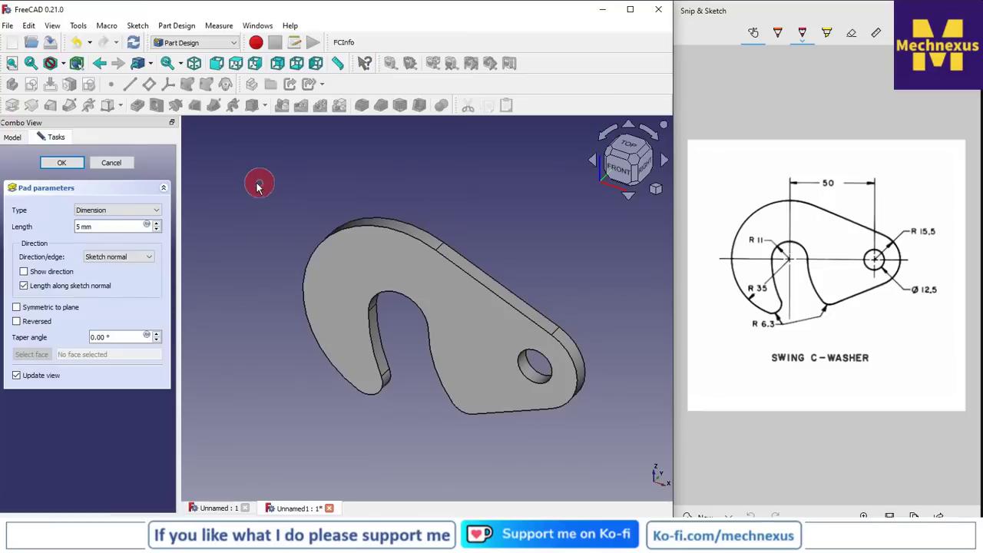
left_click(60, 163)
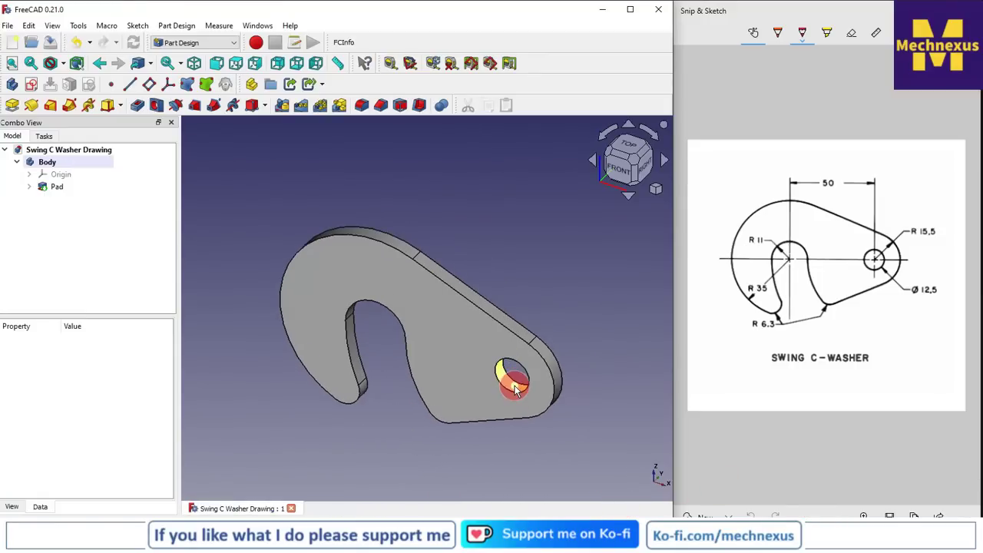
- Switch to the TechDraw workbench and insert a default drawing page
left_click(206, 42)
scroll(201, 284, "down", 1)
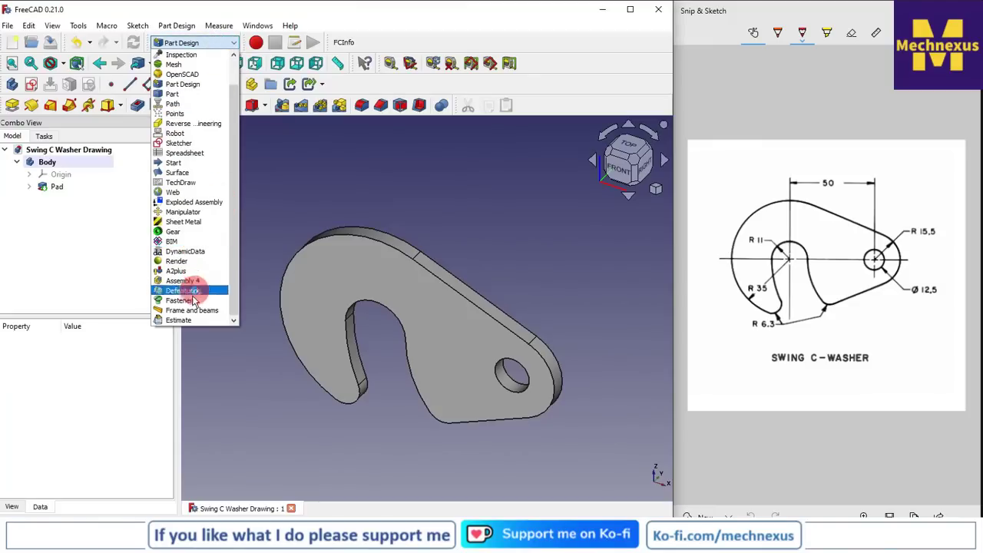
left_click(190, 182)
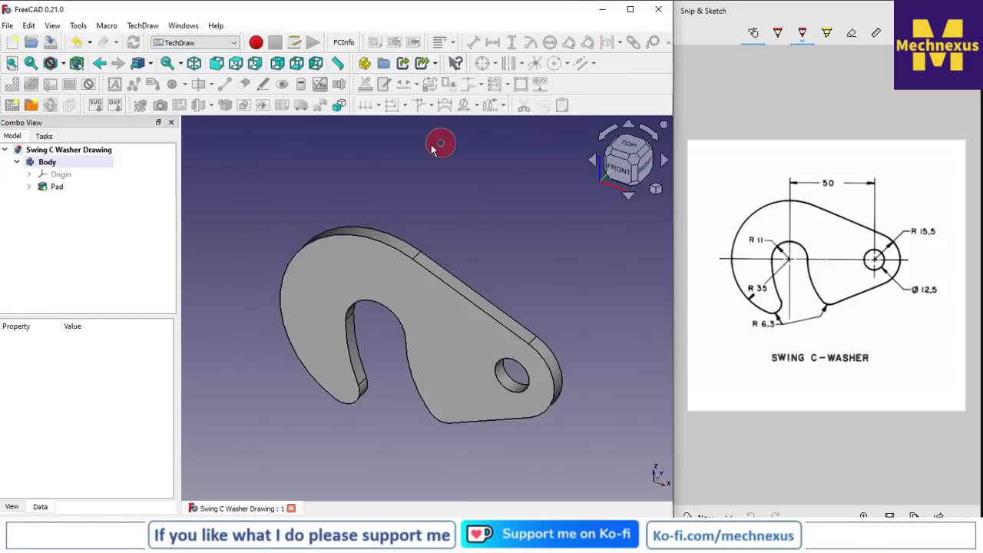
left_click(17, 108)
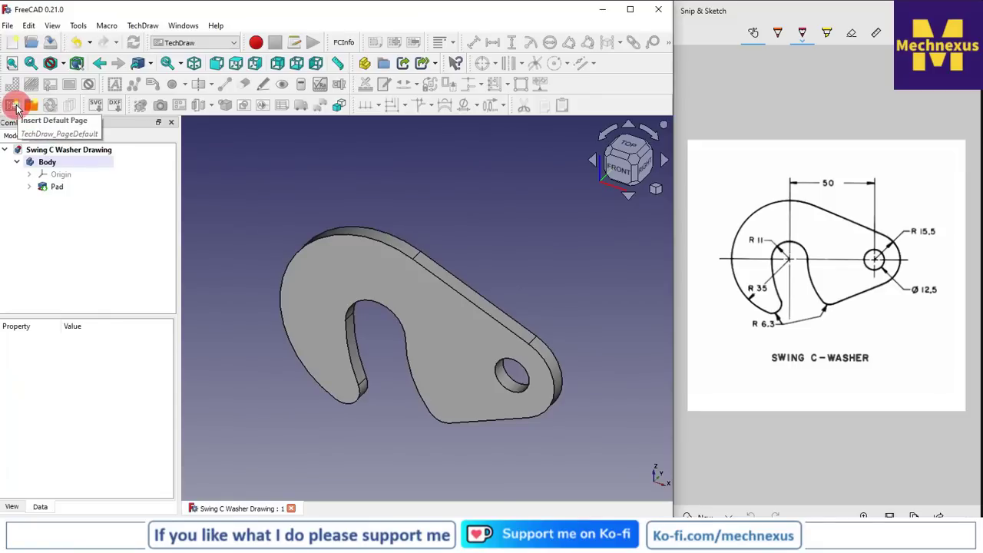
left_click(17, 109)
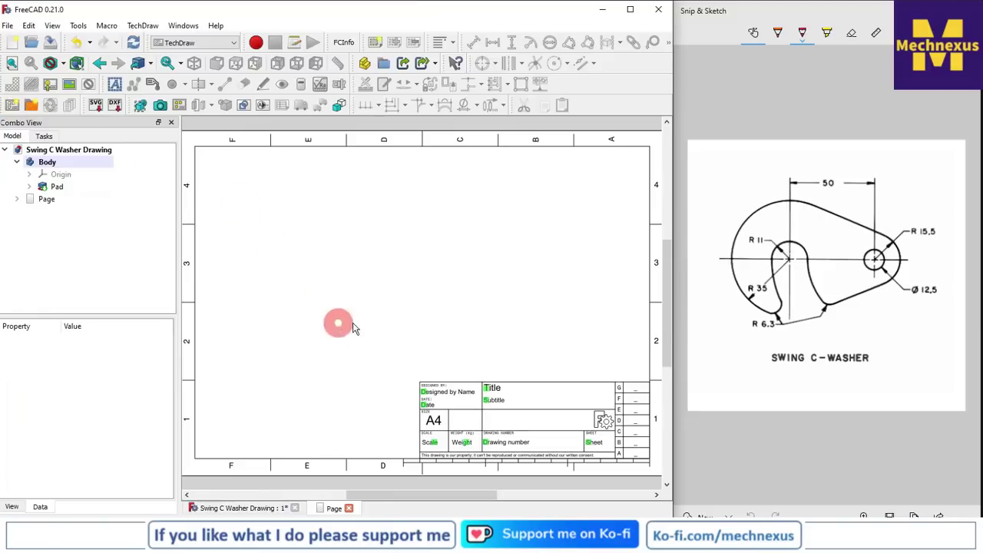
scroll(404, 364, "down", 1)
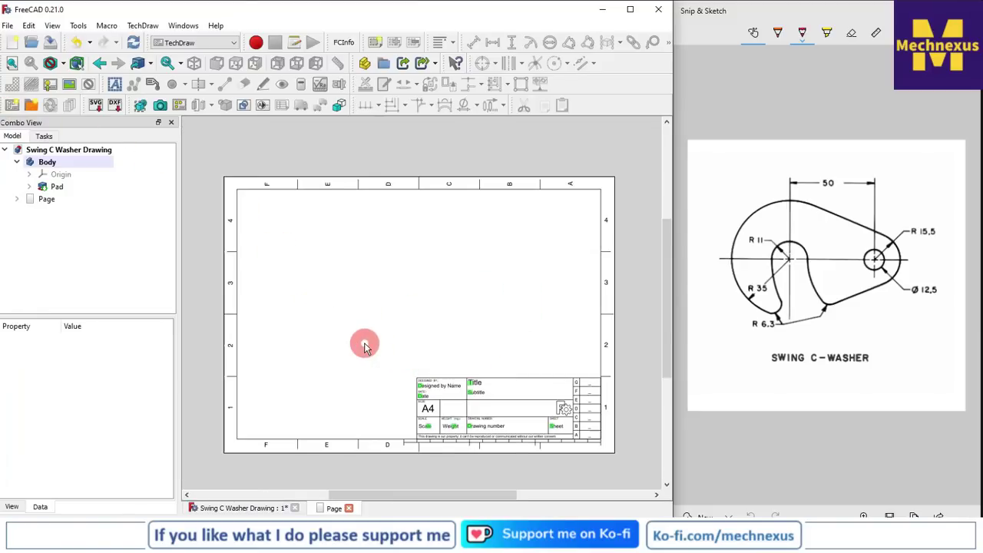
scroll(365, 344, "up", 1)
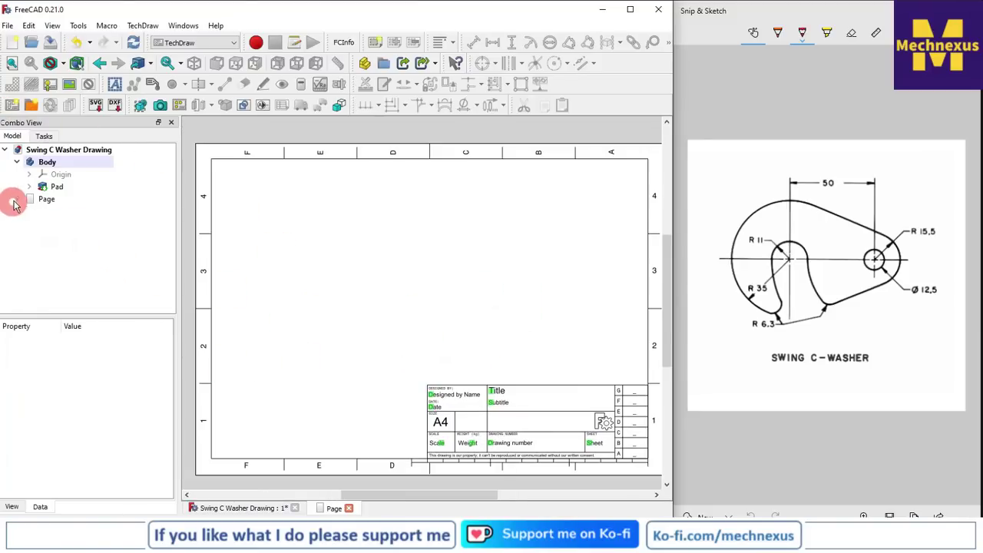
- Change the drawing page's template file to A4_Portrait_ISO7200Pep
left_click(45, 211)
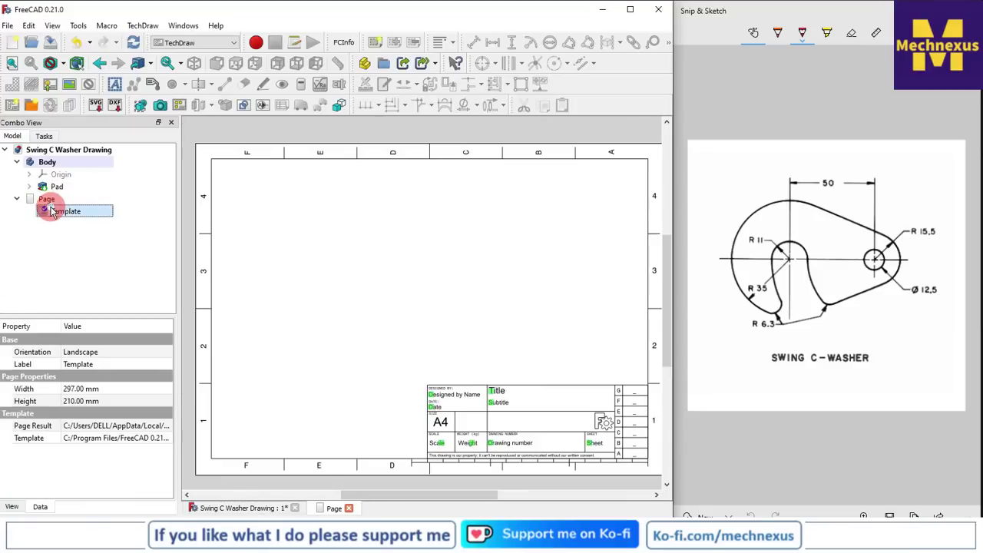
left_click(115, 444)
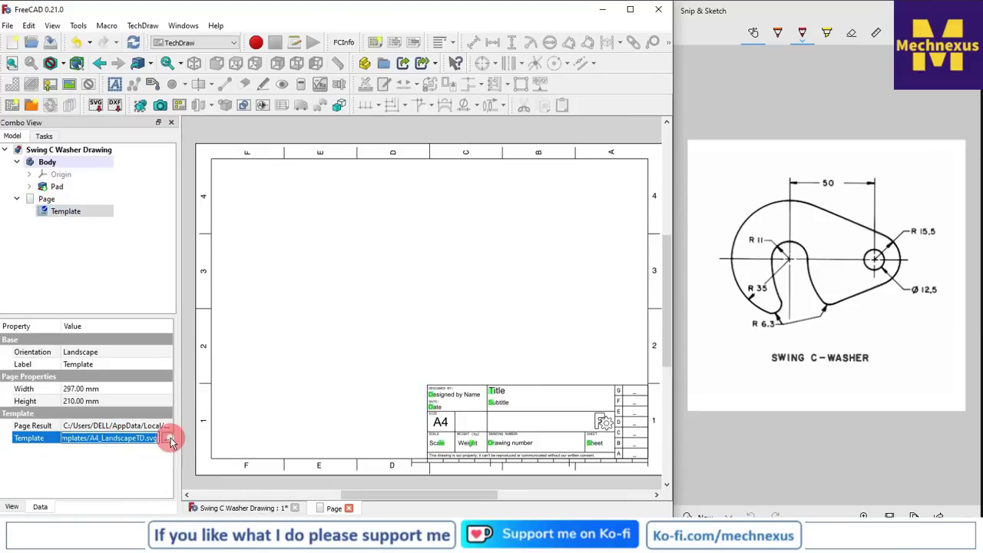
left_click(170, 439)
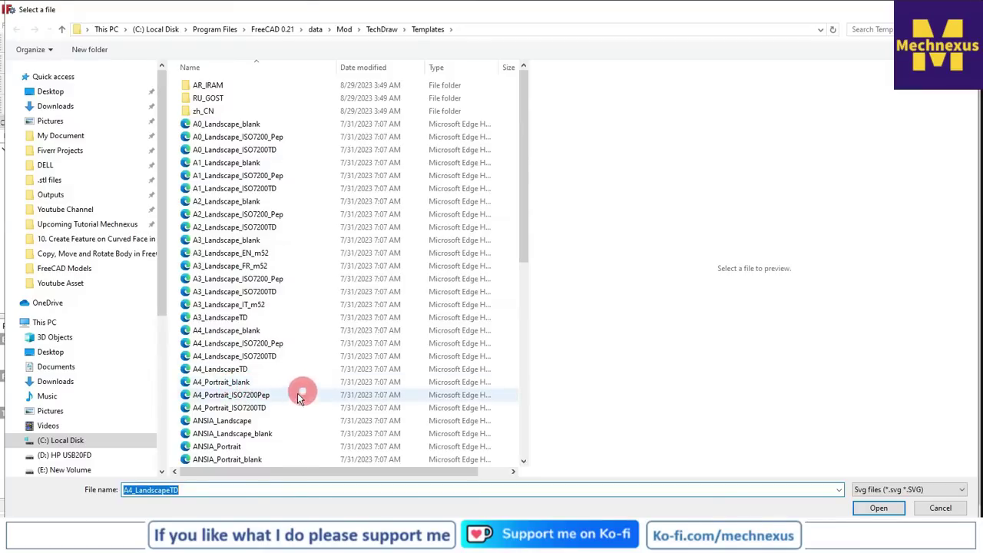
left_click(257, 396)
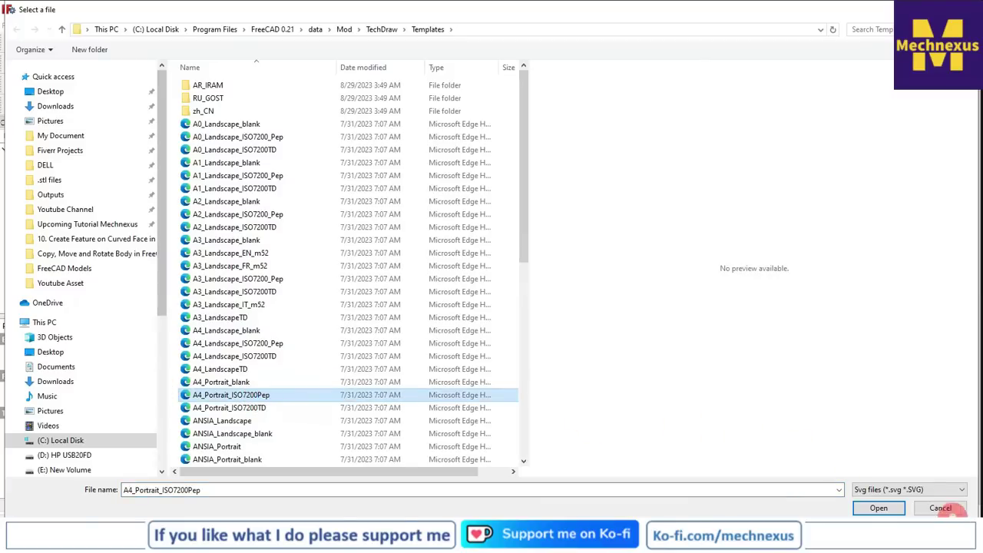
left_click(879, 508)
- Examine the layout of the A4 portrait sheet and its title block
scroll(511, 361, "down", 3)
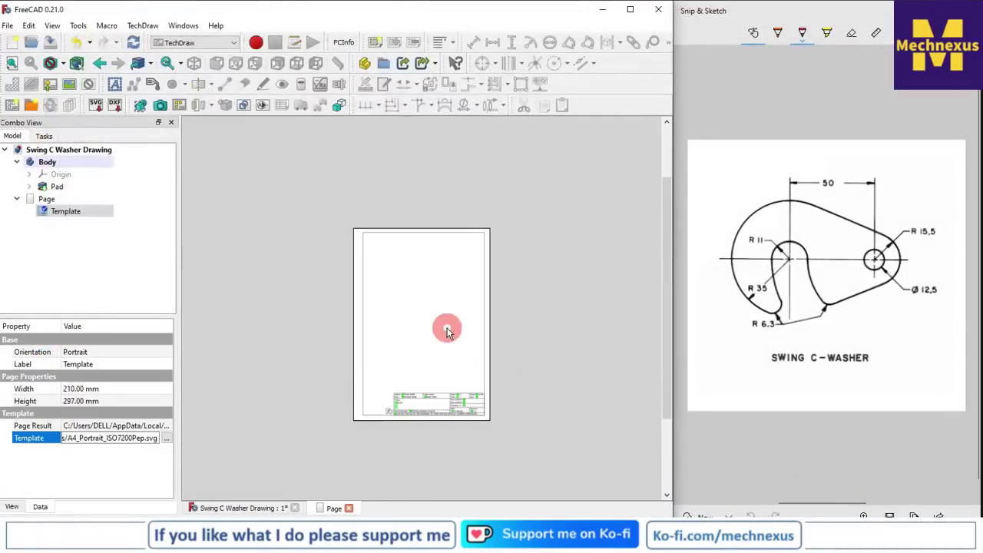
scroll(437, 323, "up", 5)
scroll(586, 397, "down", 3)
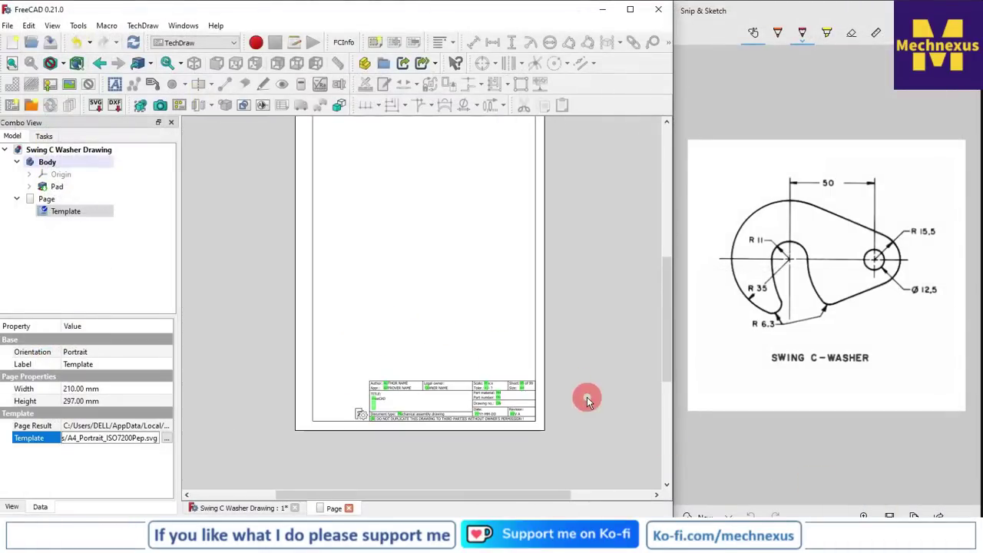
scroll(461, 274, "up", 2)
middle_click_drag(461, 274, 469, 364)
scroll(448, 295, "down", 1)
scroll(406, 312, "down", 1)
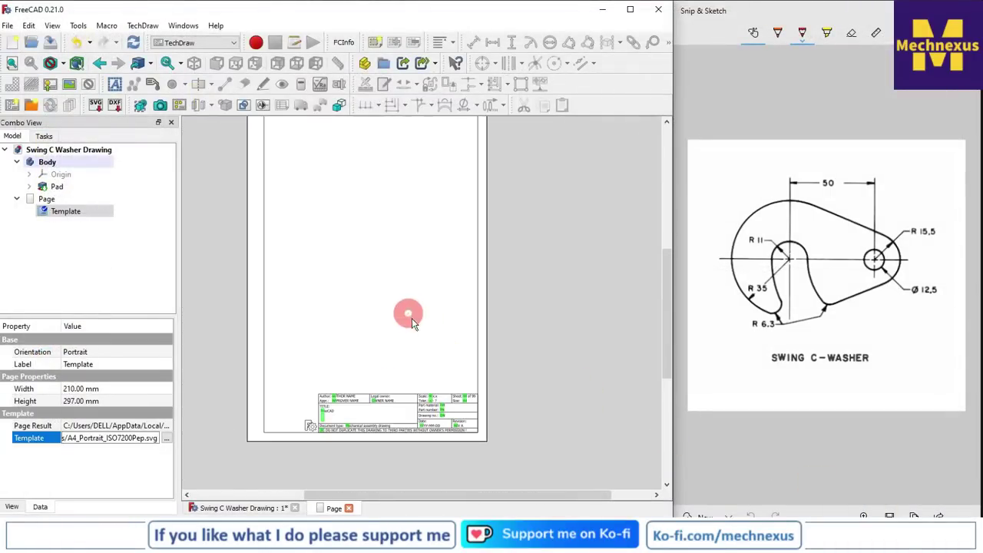
scroll(444, 374, "down", 2)
middle_click_drag(444, 374, 455, 359)
scroll(451, 360, "up", 1)
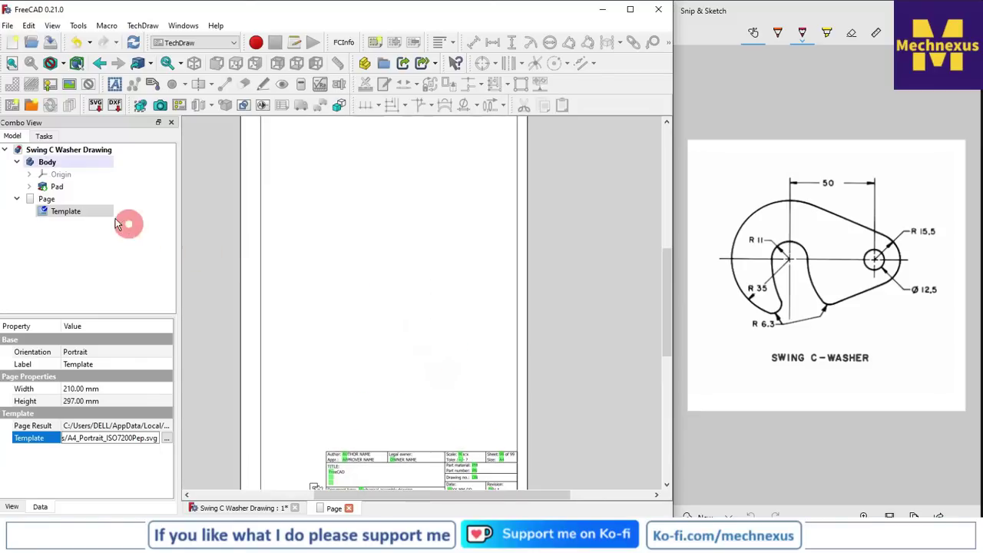
- Replace the drawing page's template file with ANSIA_Portrait and recompute the document
right_click(69, 210)
left_click(31, 437)
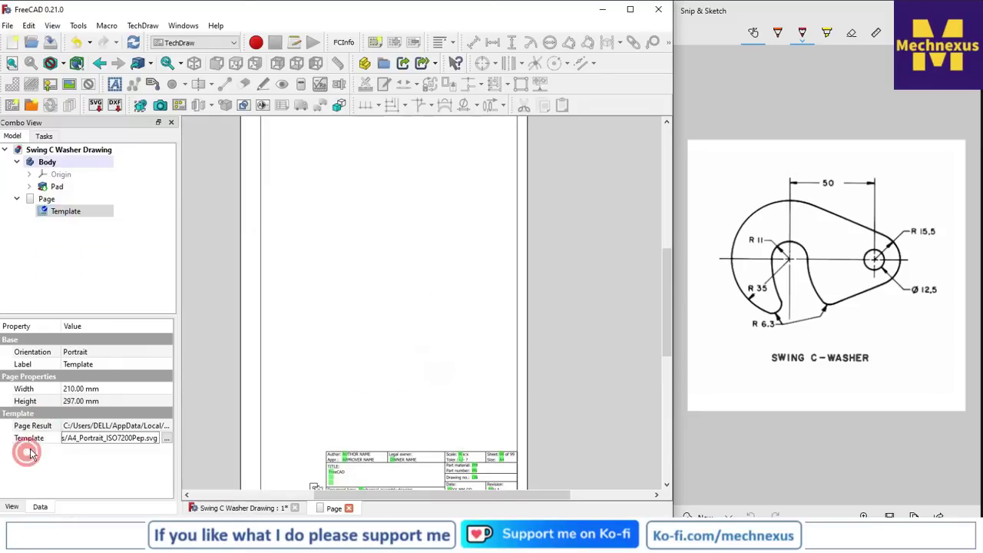
left_click(169, 437)
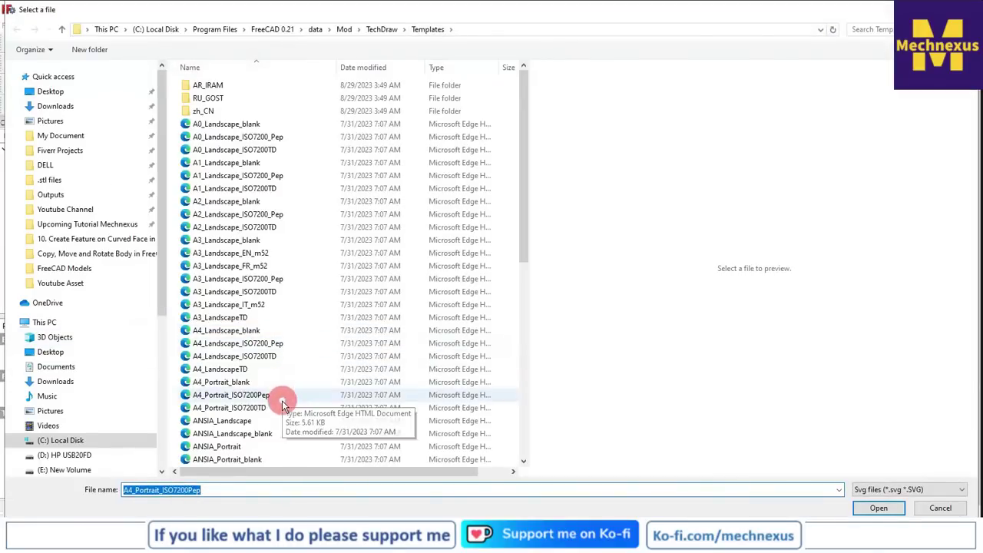
scroll(301, 411, "down", 1)
left_click(236, 411)
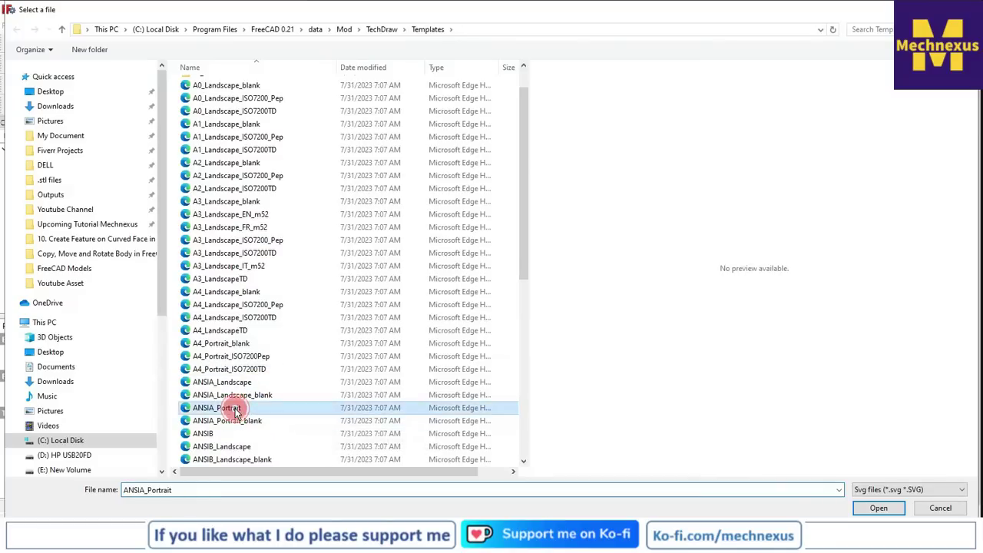
left_click(890, 509)
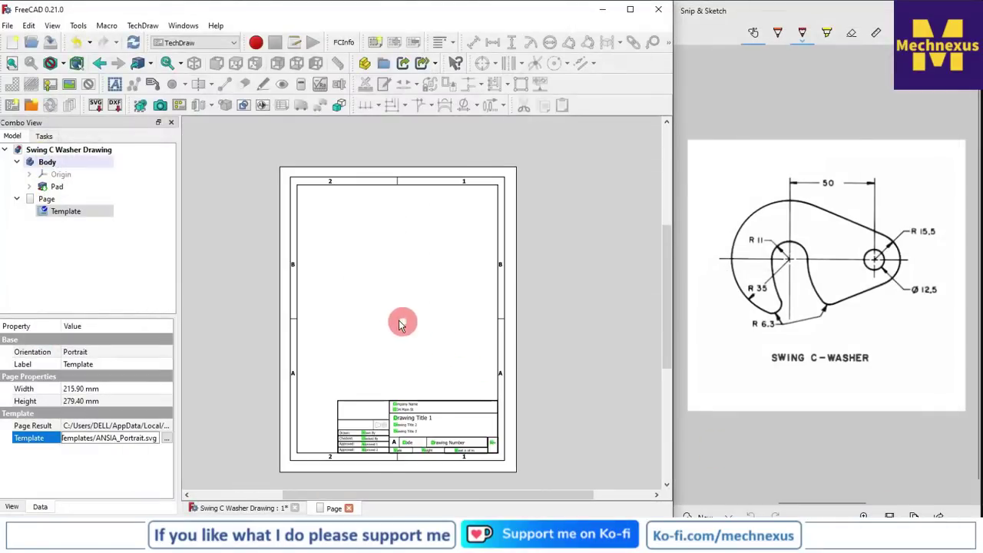
scroll(406, 318, "up", 2)
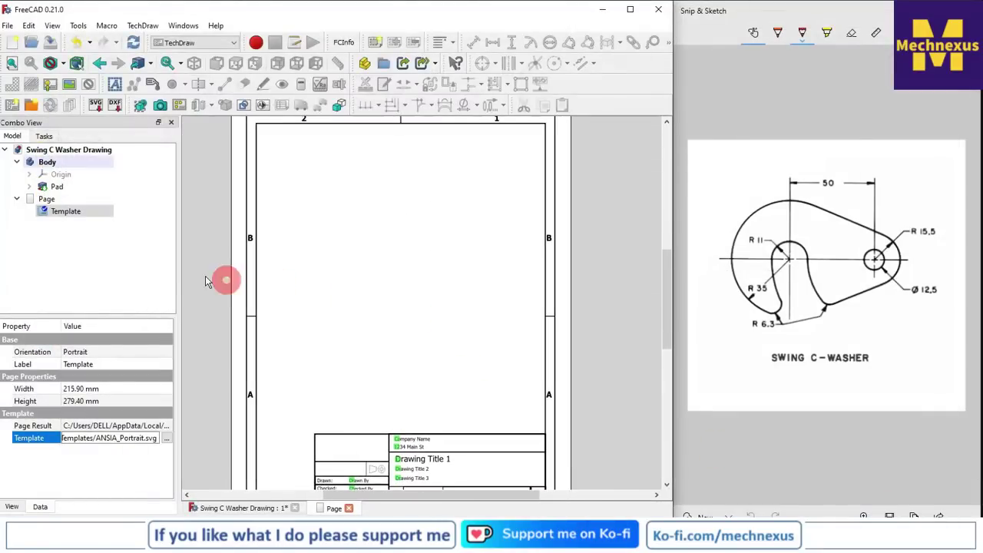
left_click(47, 215)
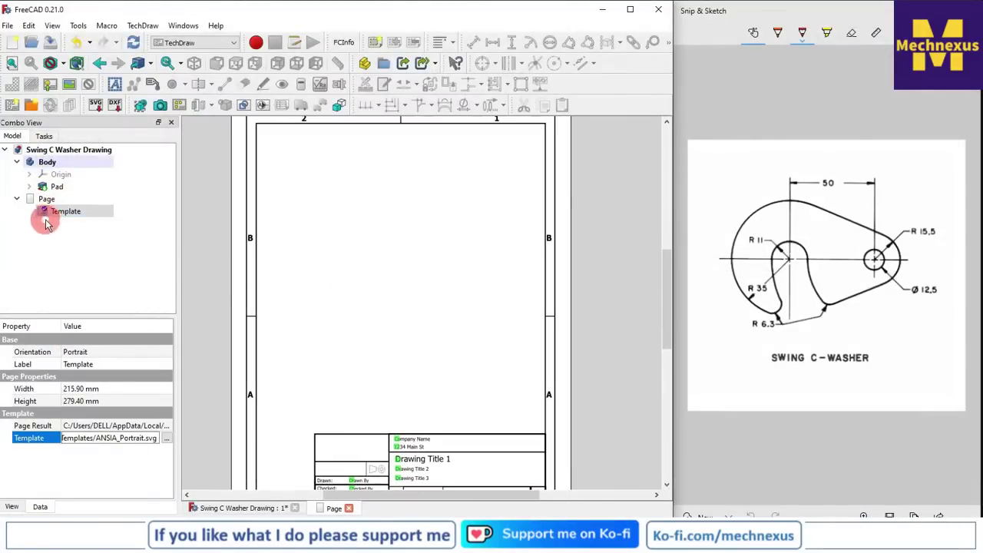
left_click(139, 64)
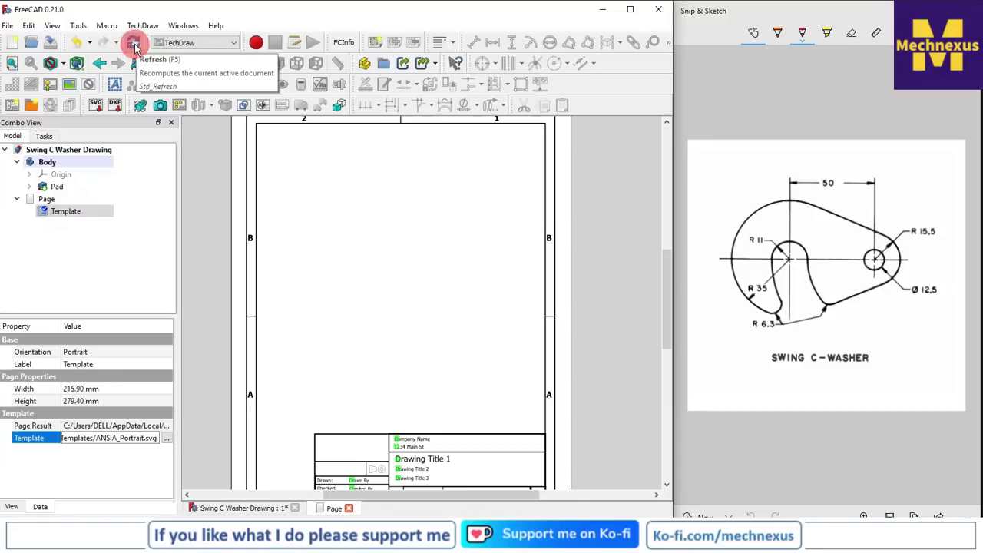
left_click(135, 43)
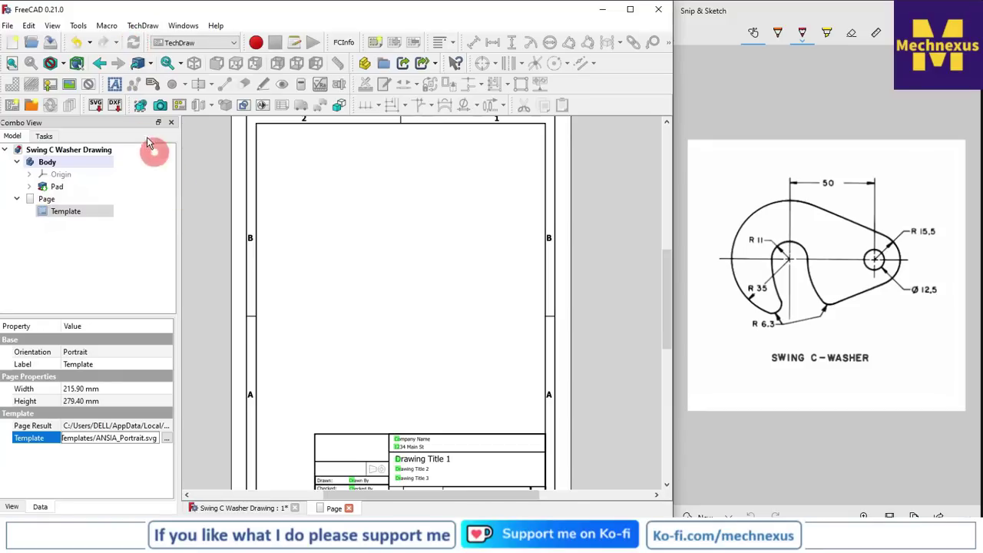